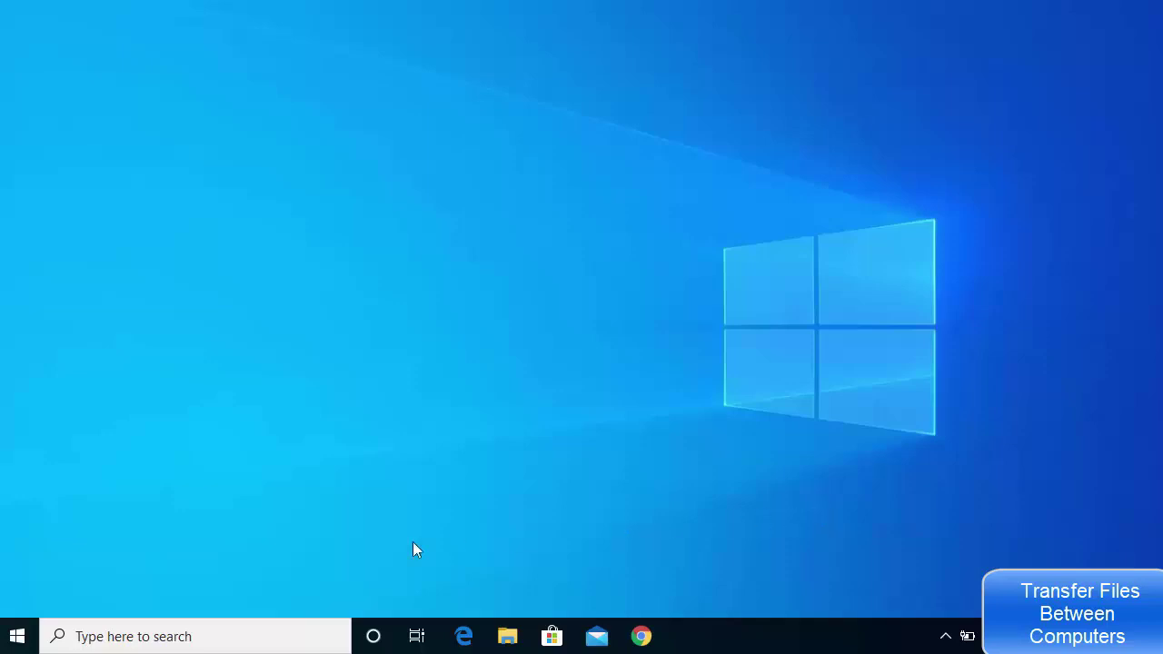
Open the Ethernet connection's properties in Windows Settings and set its network profile to Private
left_click(19, 636)
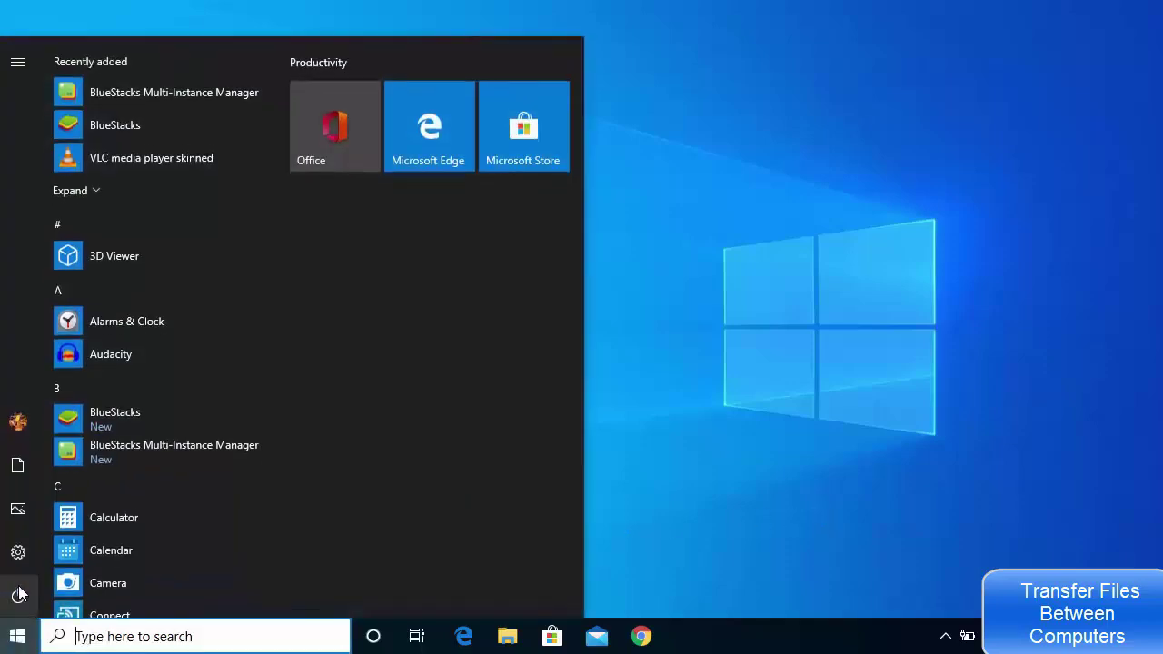
left_click(62, 556)
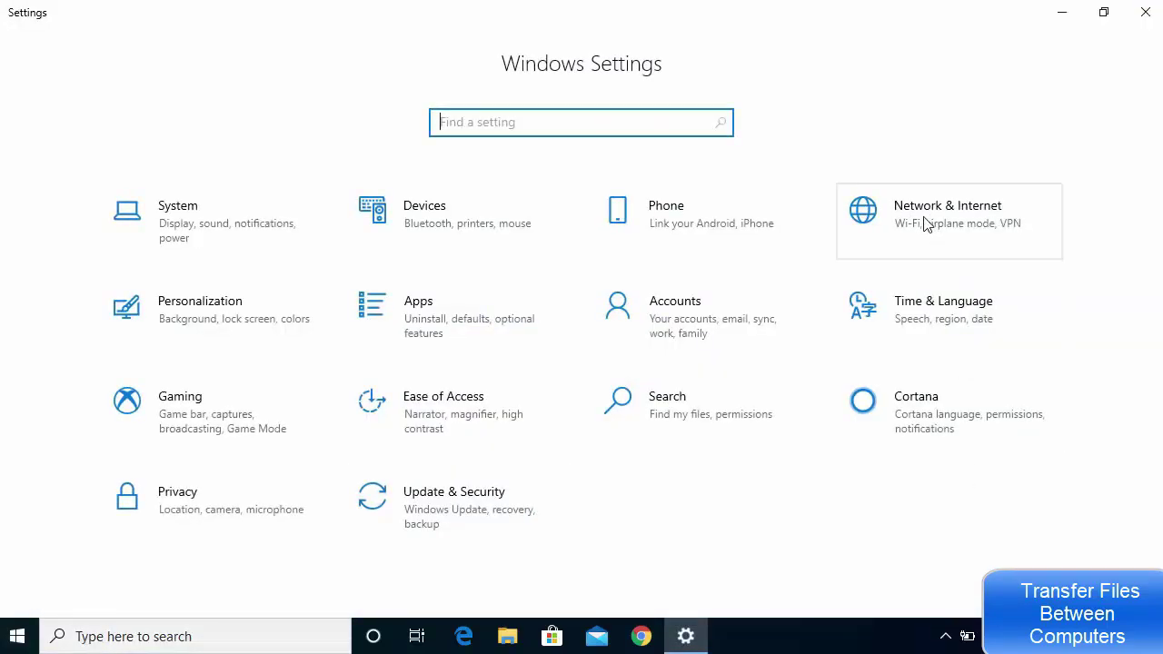
left_click(925, 225)
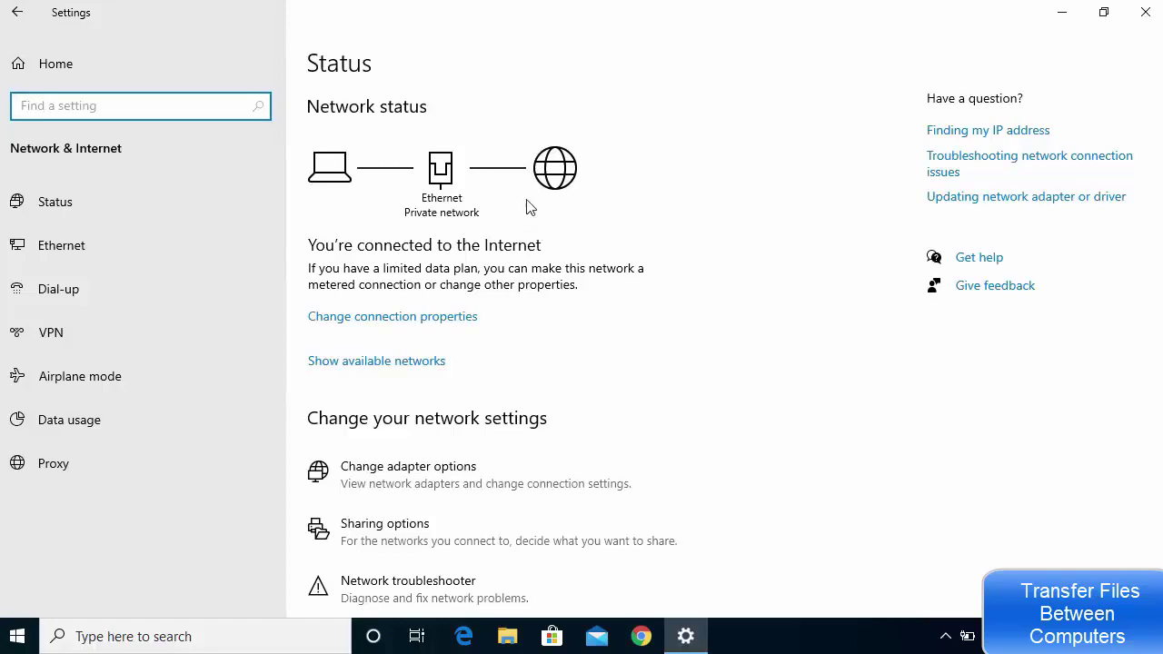
left_click(395, 321)
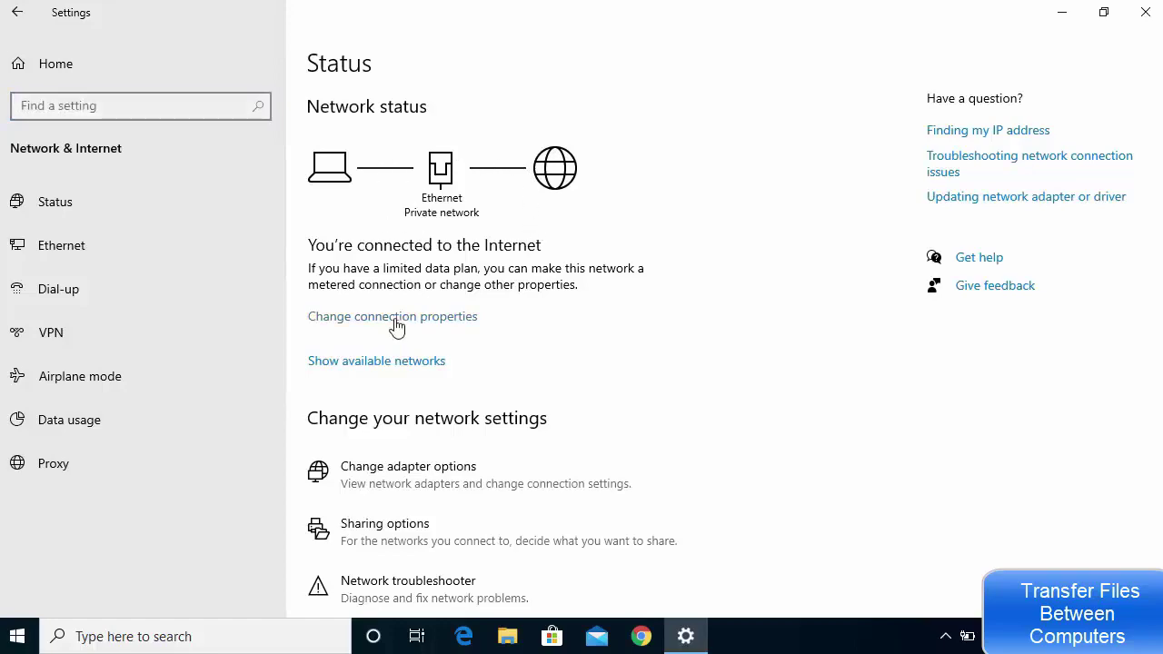
left_click(396, 323)
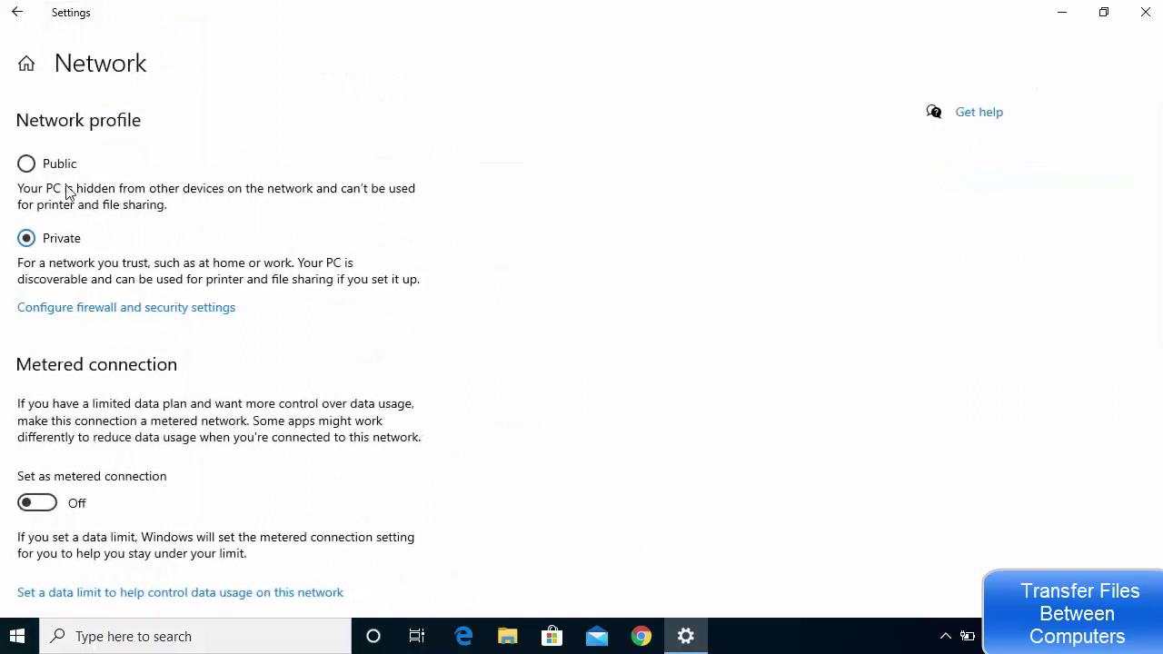
left_click(27, 238)
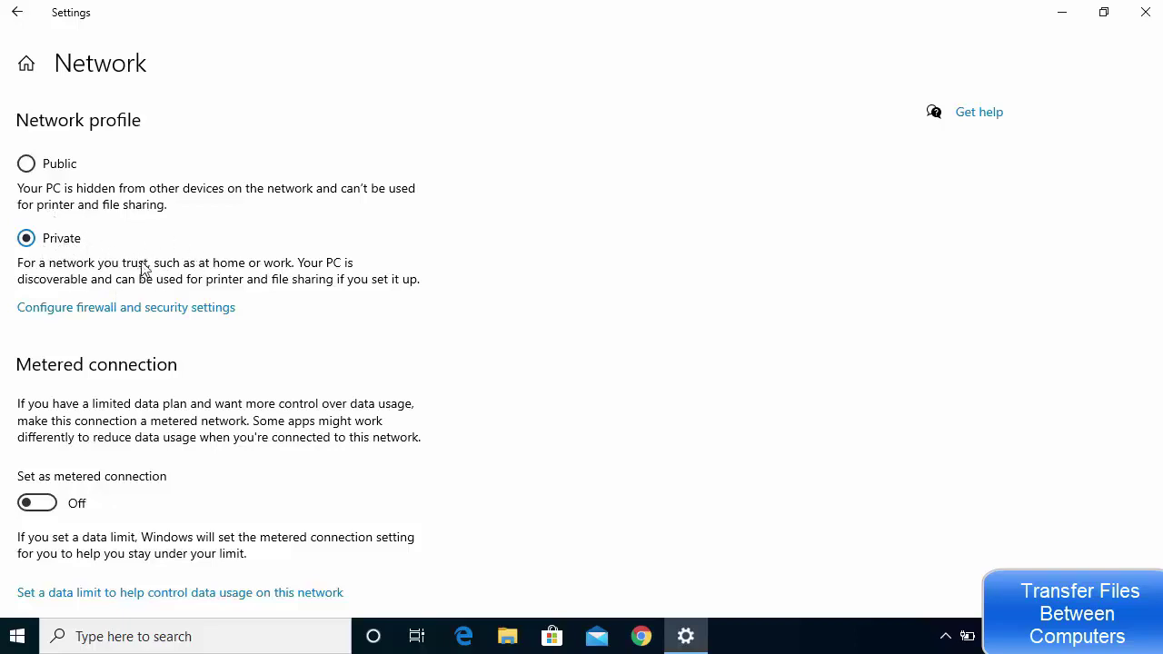
Return to the network status page and open the sharing options for the connected networks
left_click(20, 20)
left_click(77, 200)
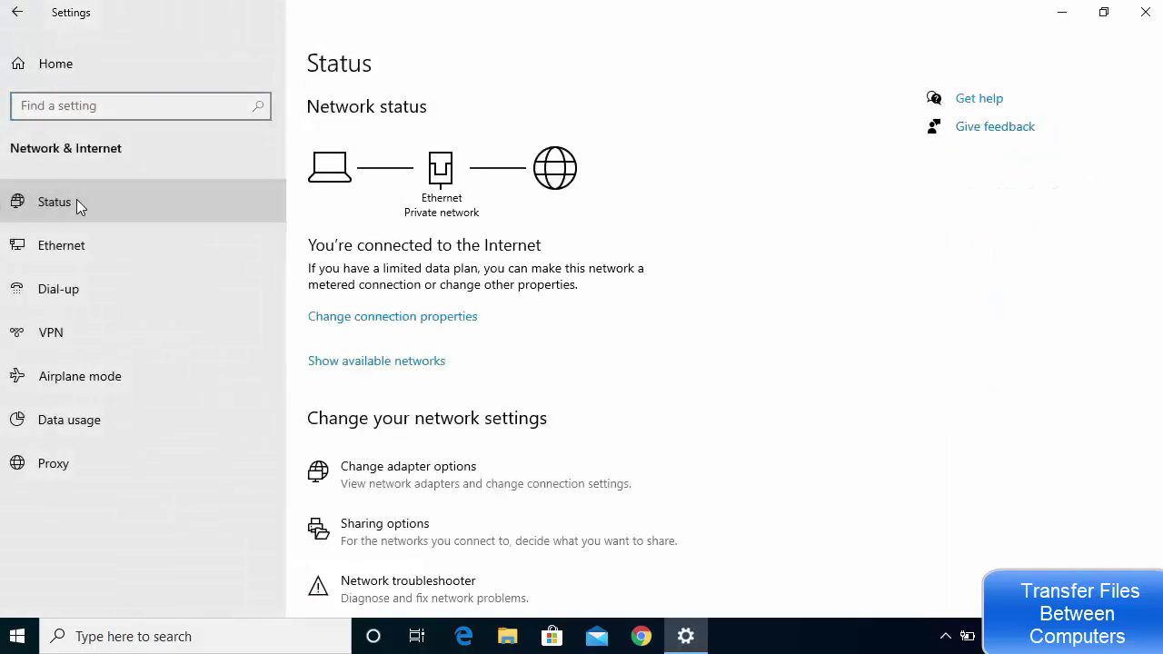
scroll(645, 352, "down", 2)
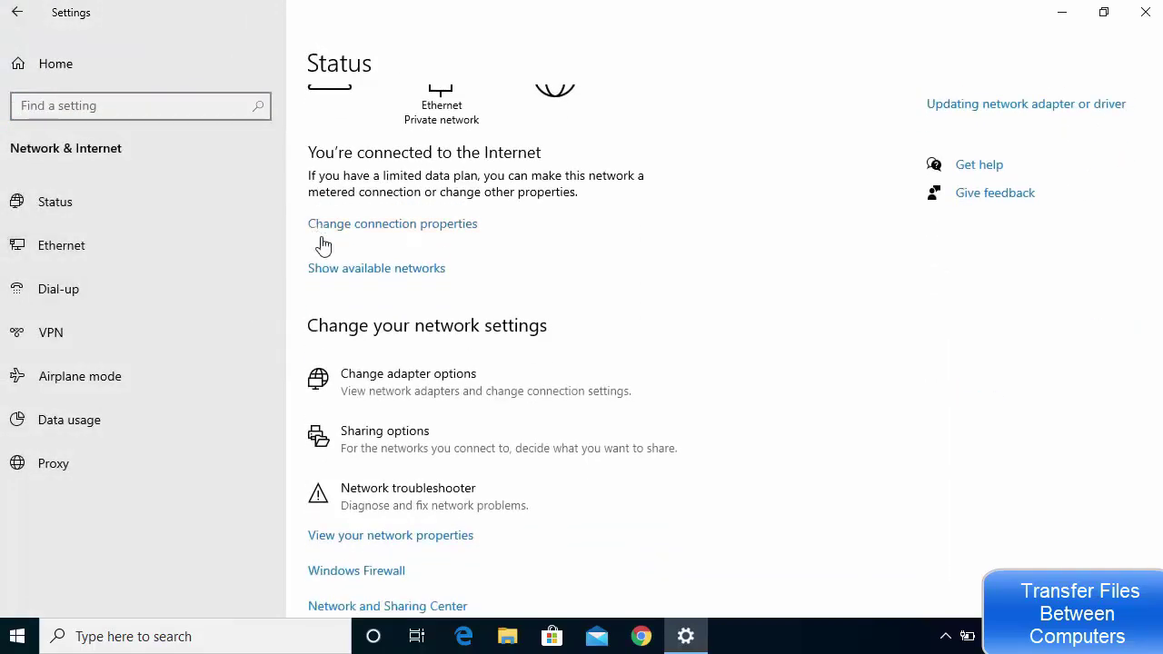
scroll(473, 309, "down", 2)
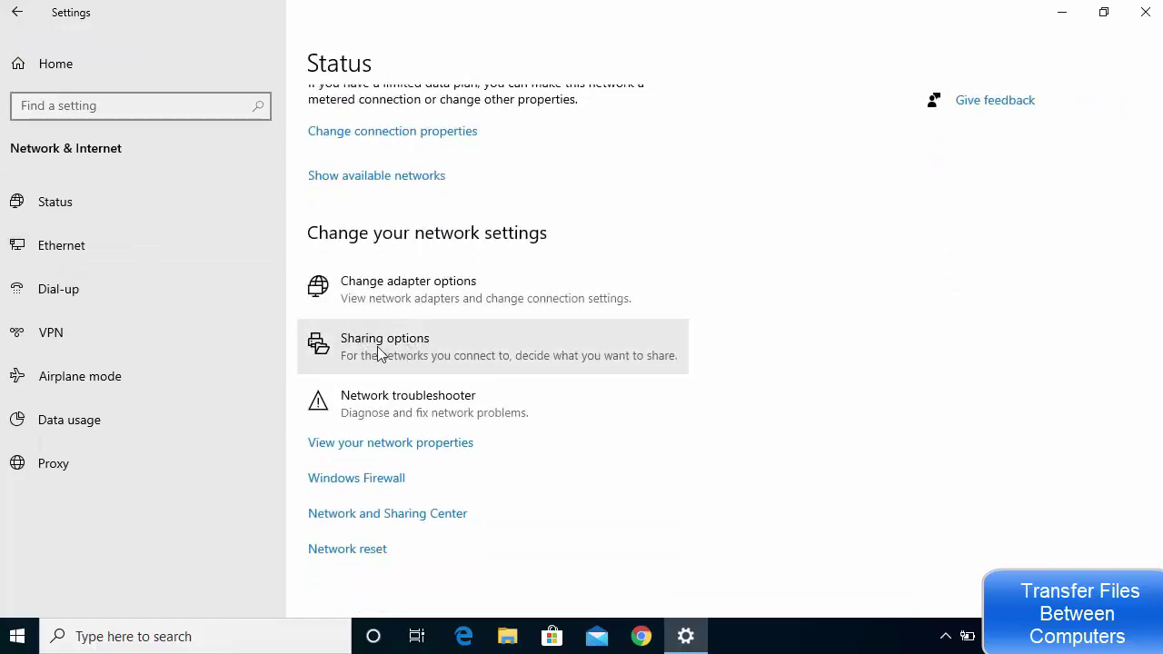
left_click(379, 349)
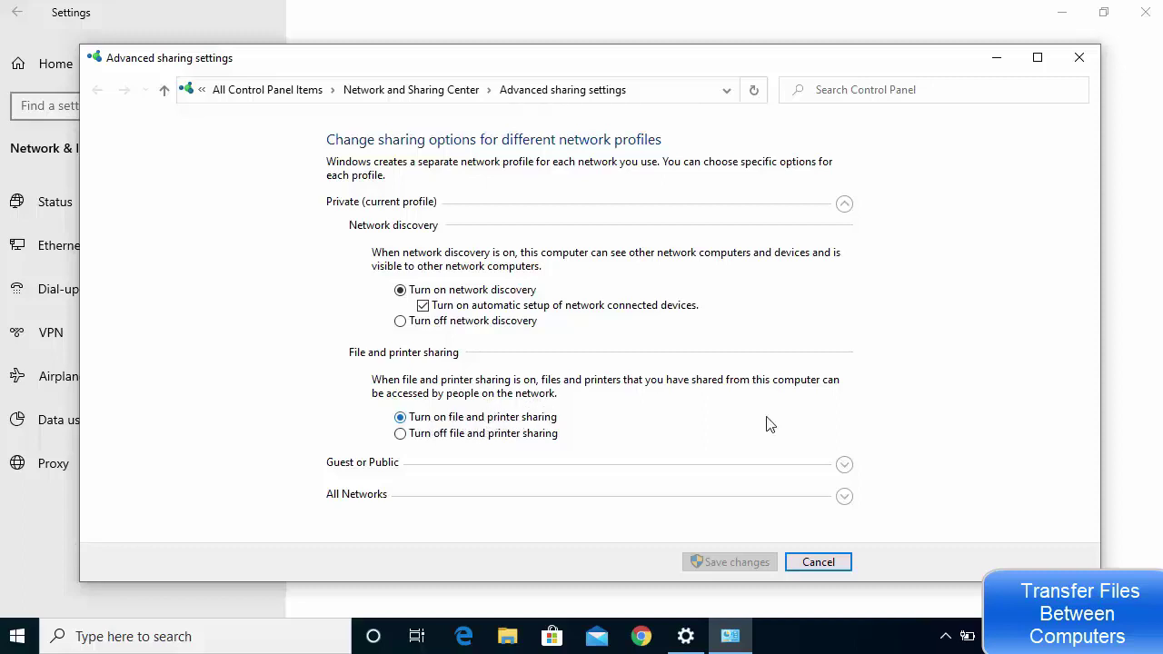
Review the network discovery and file and printer sharing options of the Private and Guest or Public profiles
left_click(844, 465)
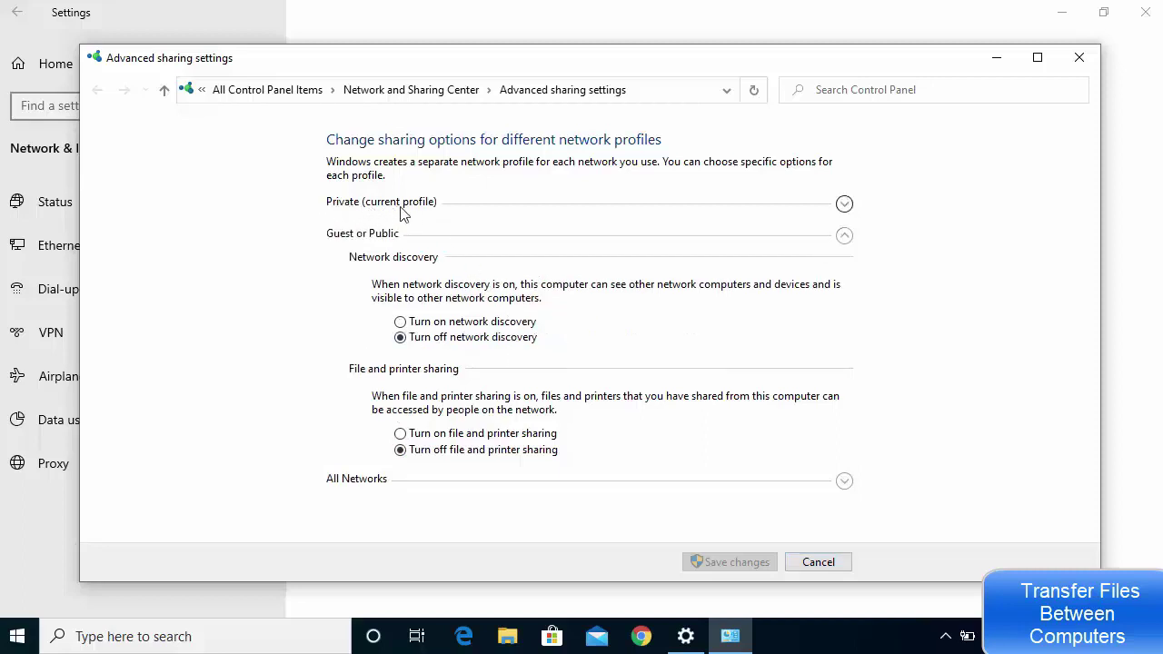
left_click(843, 203)
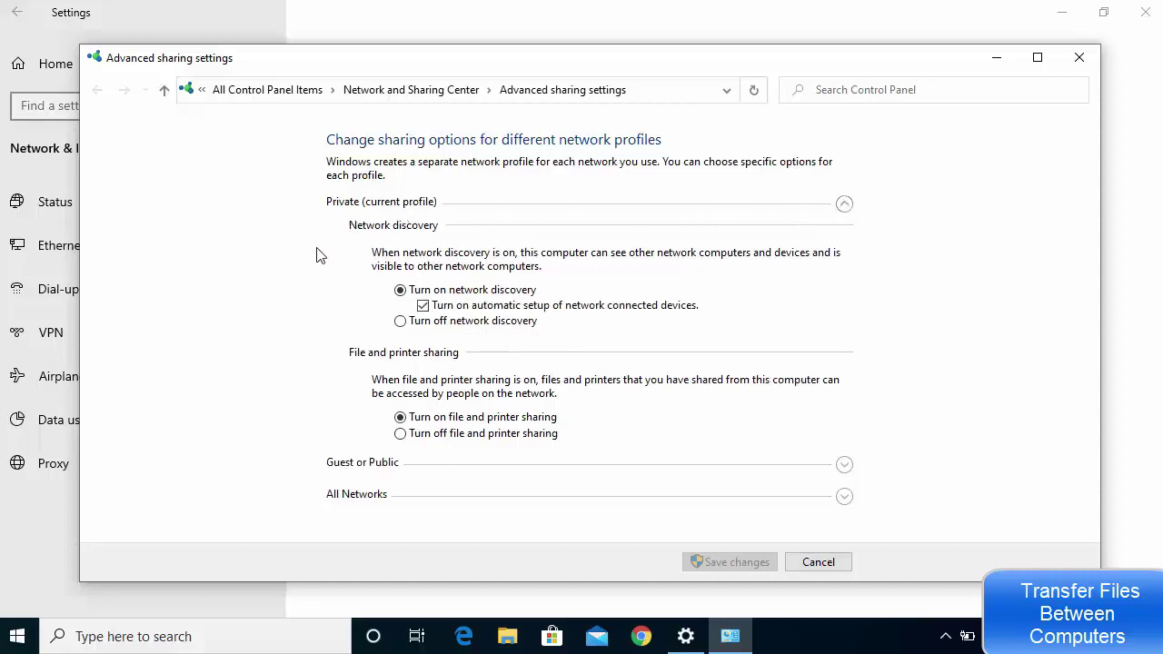
left_click(843, 206)
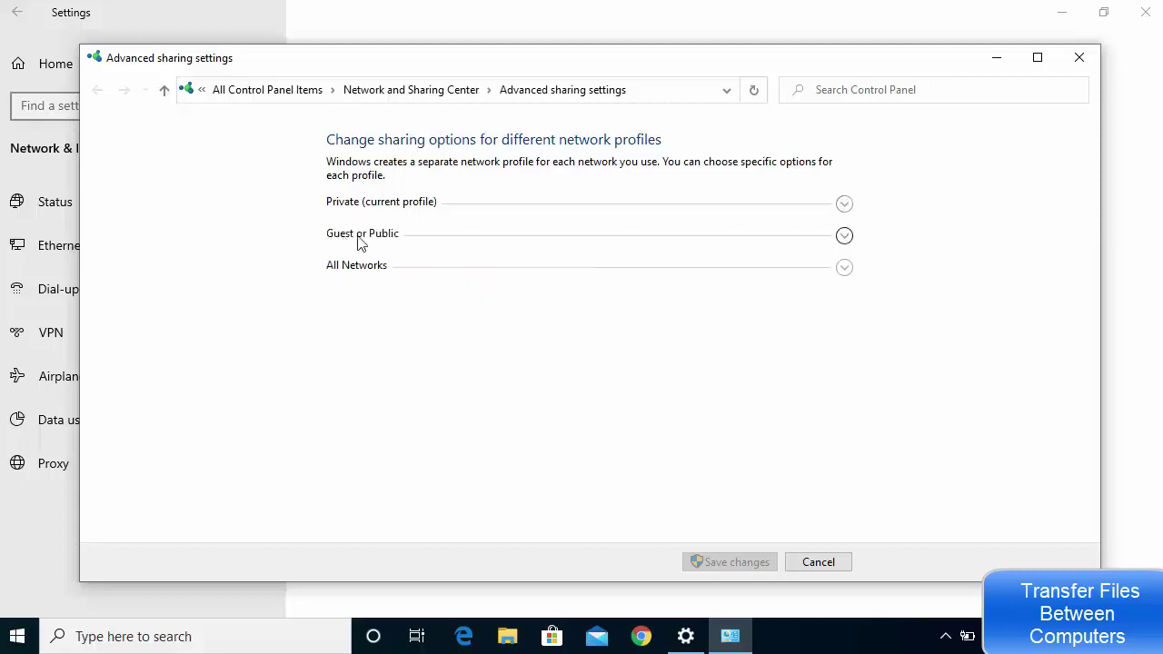
left_click(843, 238)
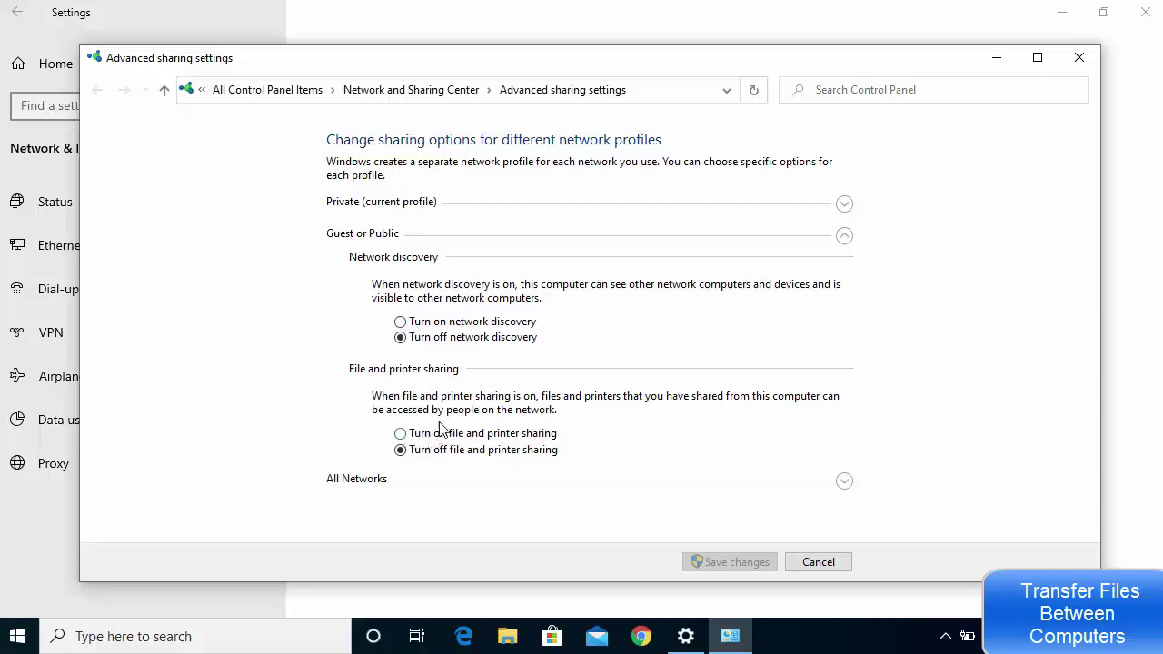
left_click(844, 203)
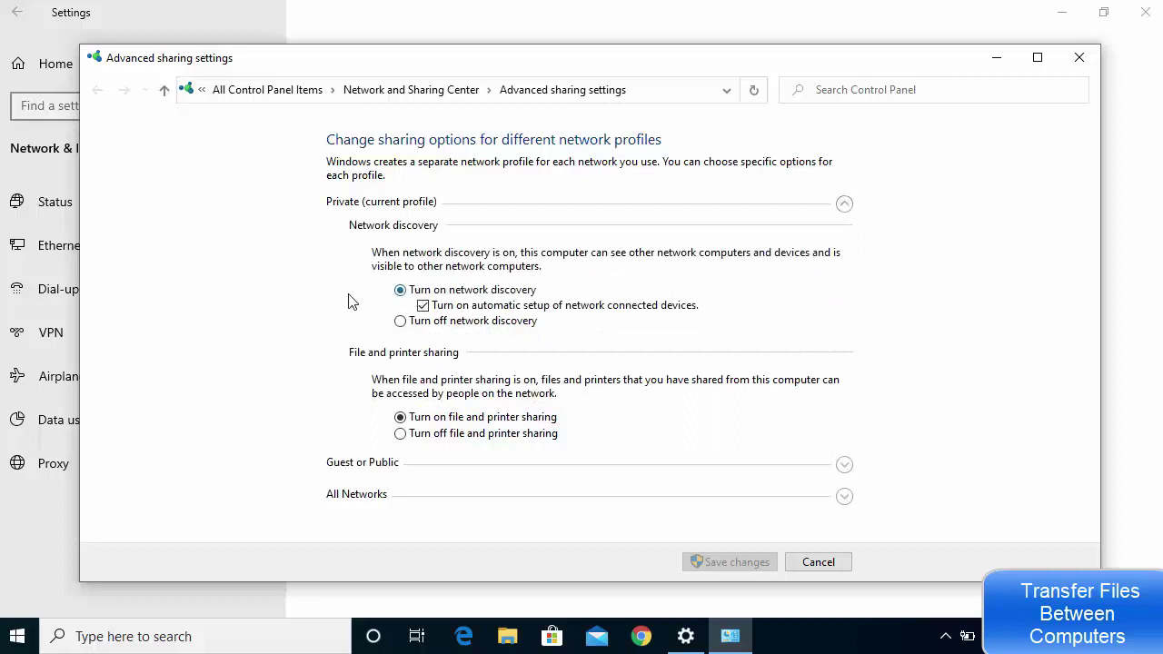
left_click(844, 204)
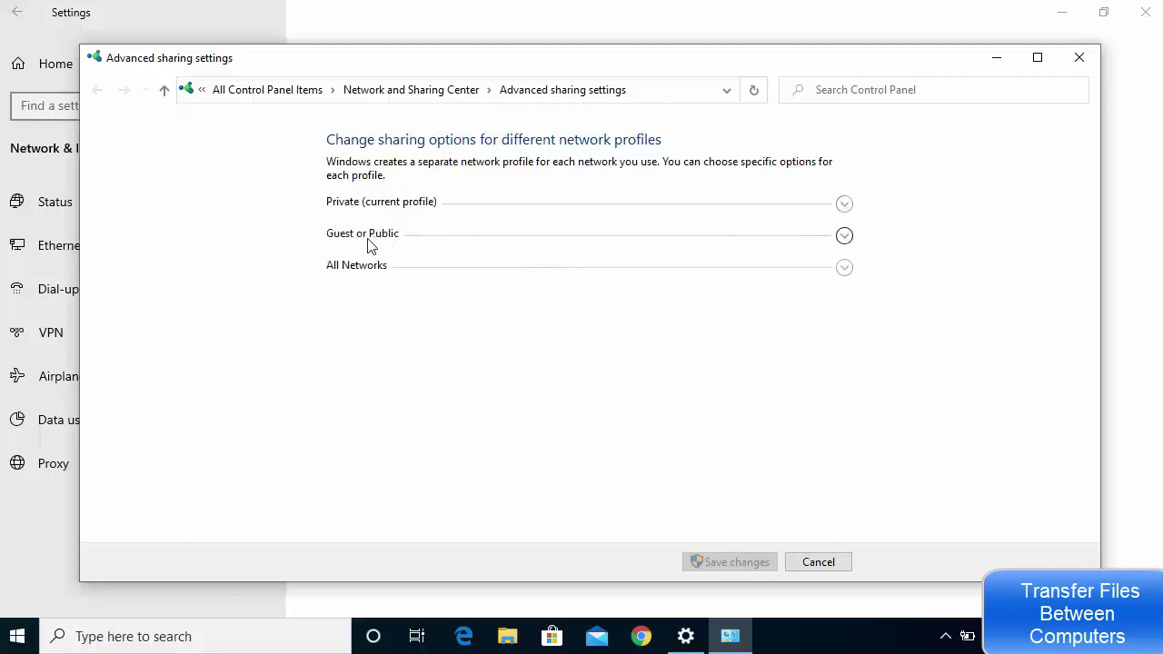
Turn off password protected sharing in the All Networks sharing options
left_click(842, 269)
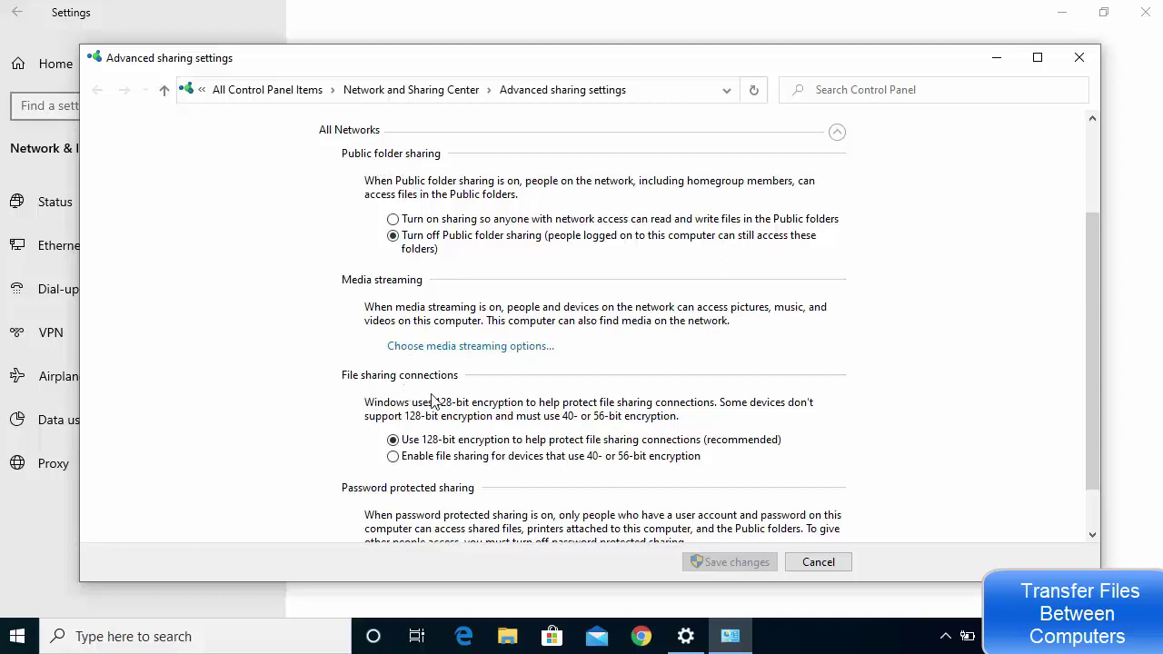
scroll(408, 398, "down", 1)
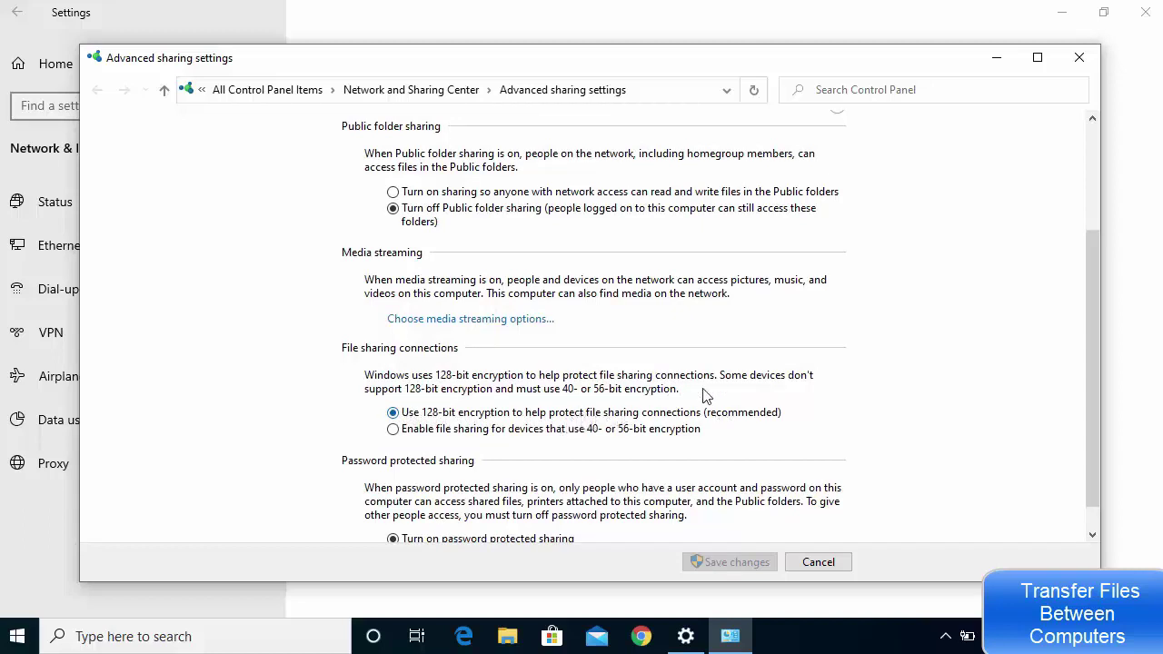
scroll(705, 396, "down", 1)
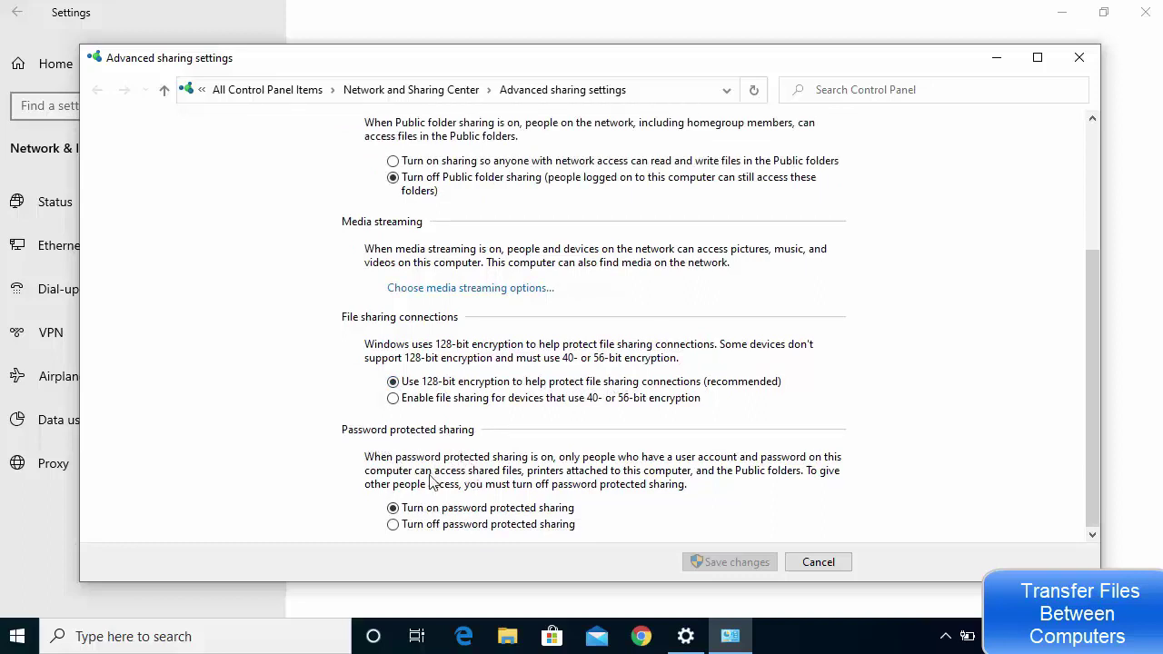
left_click(429, 525)
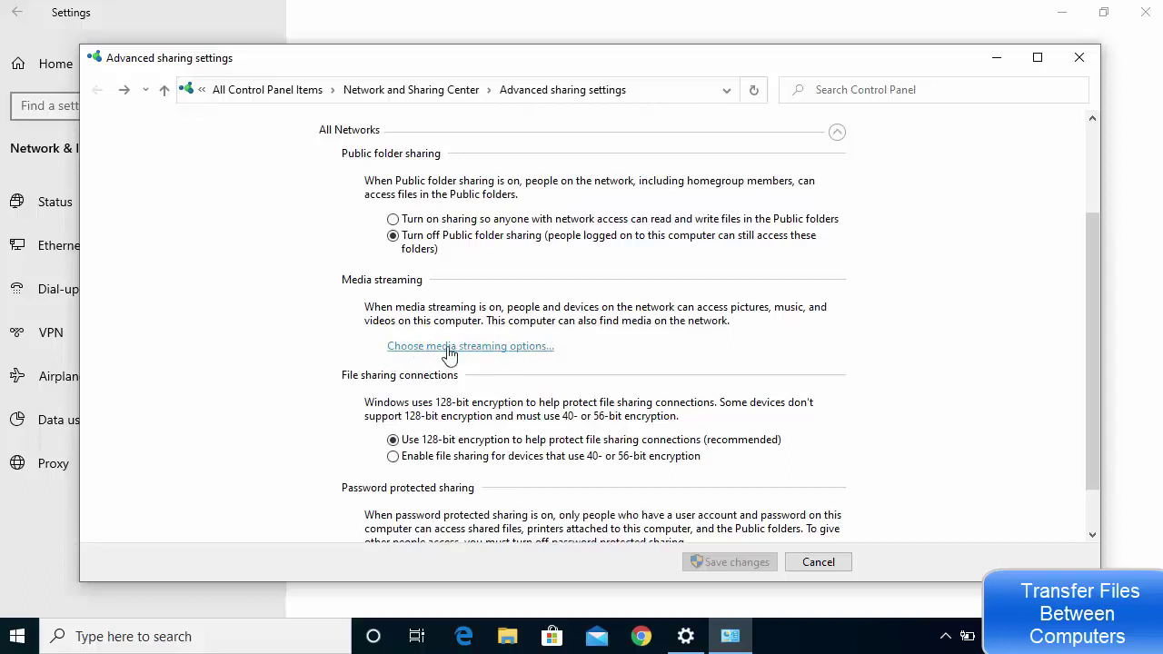
Turn on media streaming, show devices on the local network, and keep media programs on this PC and remote connections allowed
left_click(450, 350)
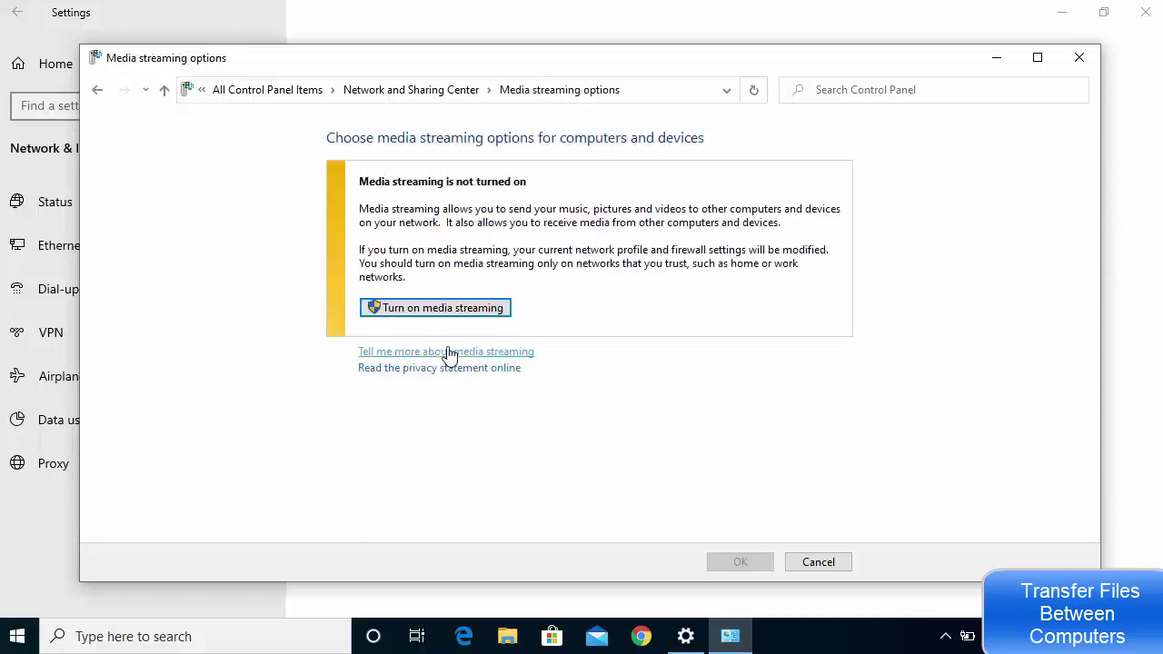
left_click(419, 309)
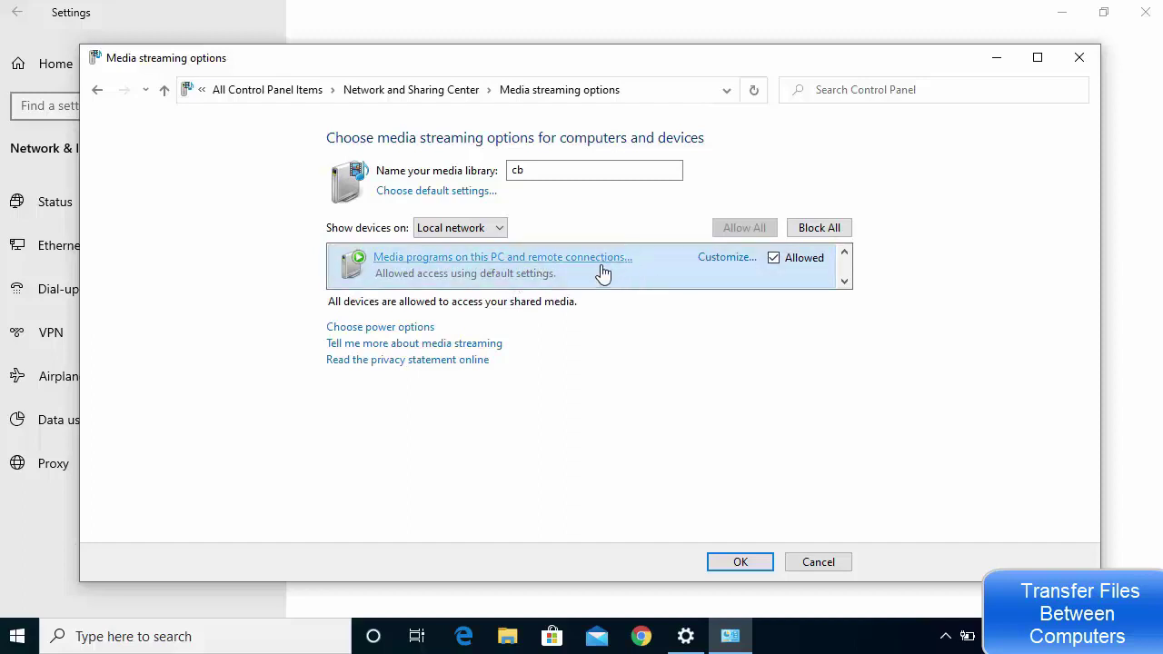
left_click(473, 229)
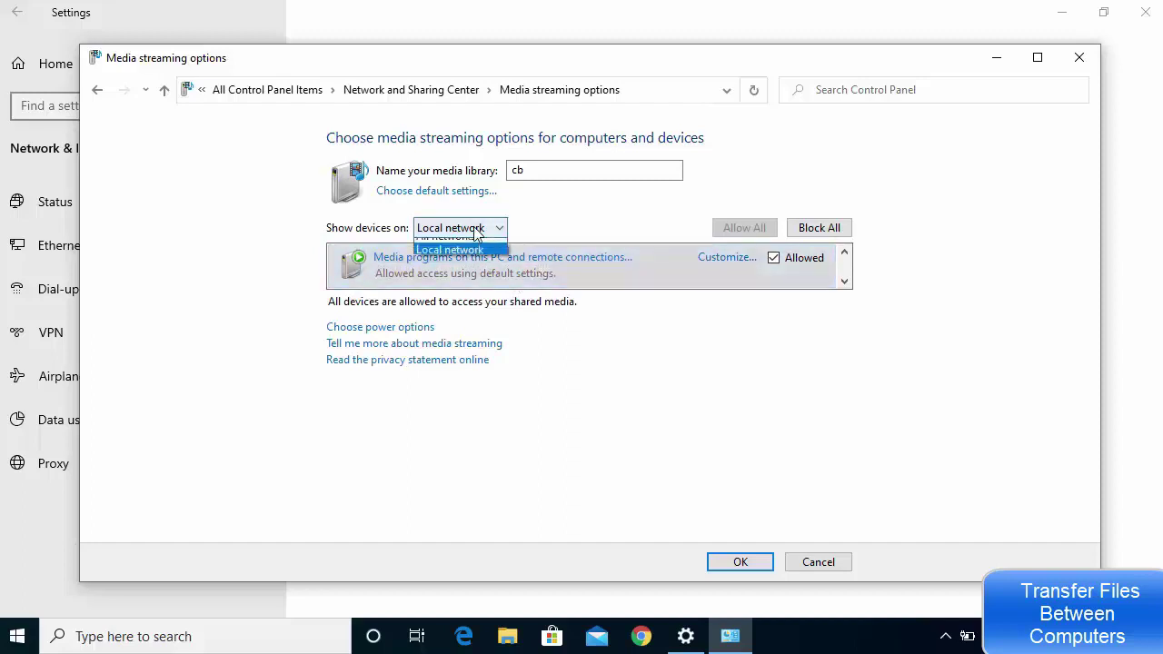
left_click(452, 260)
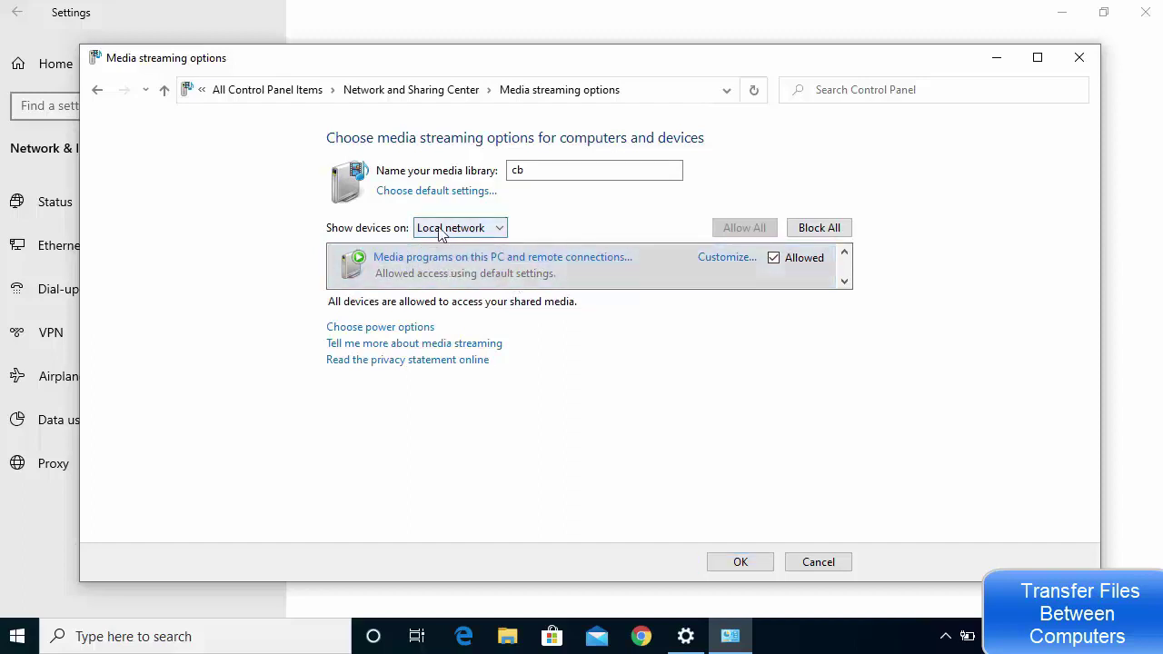
left_click(443, 231)
left_click(441, 261)
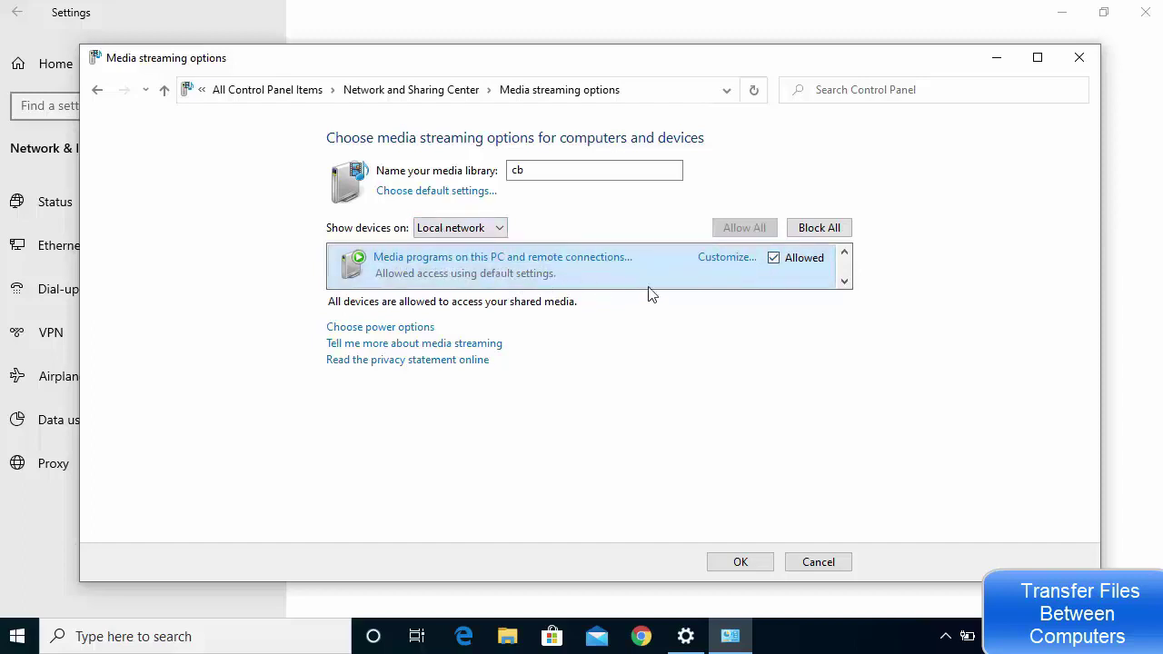
double_click(774, 258)
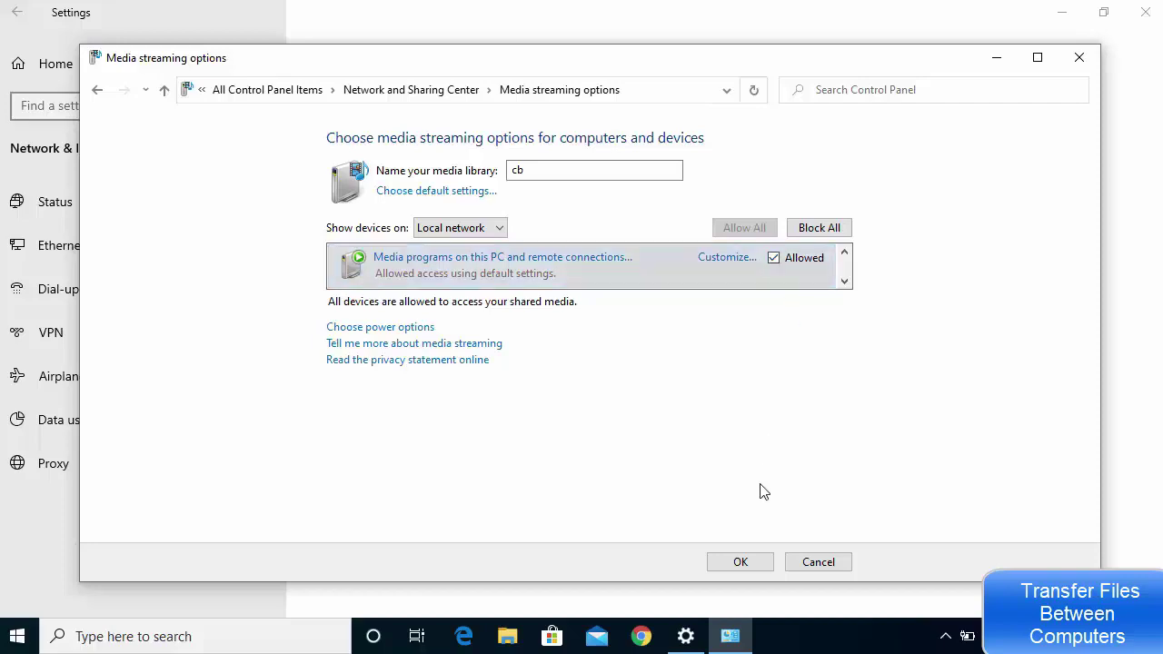
left_click(737, 563)
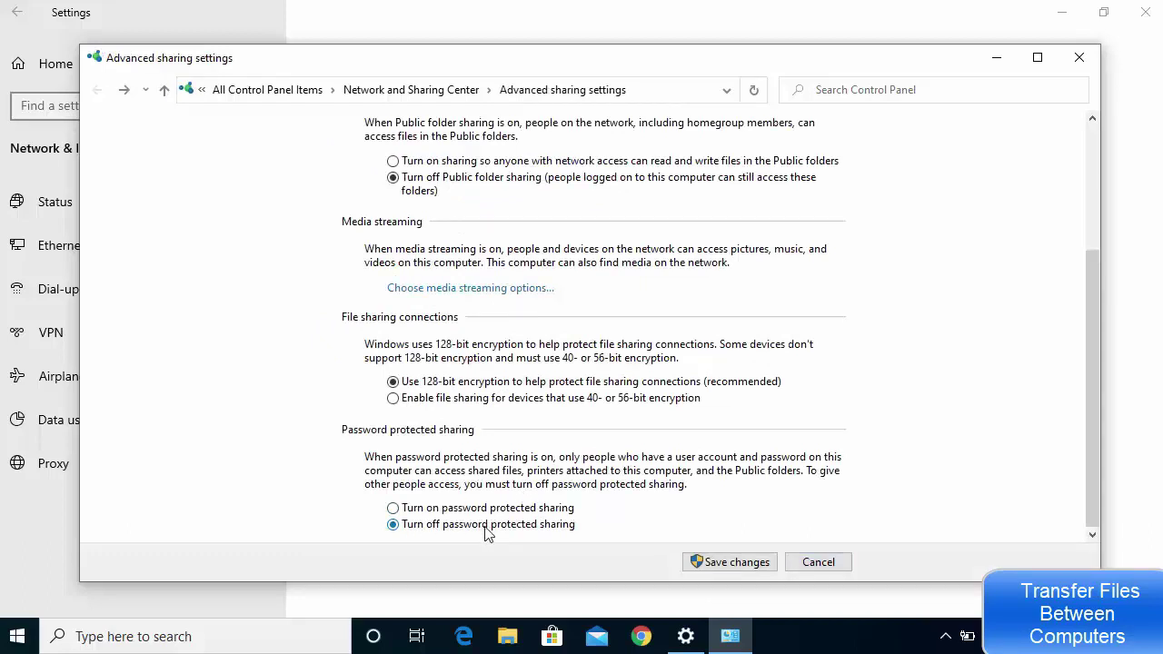
Save the advanced sharing changes and close Settings
left_click(722, 565)
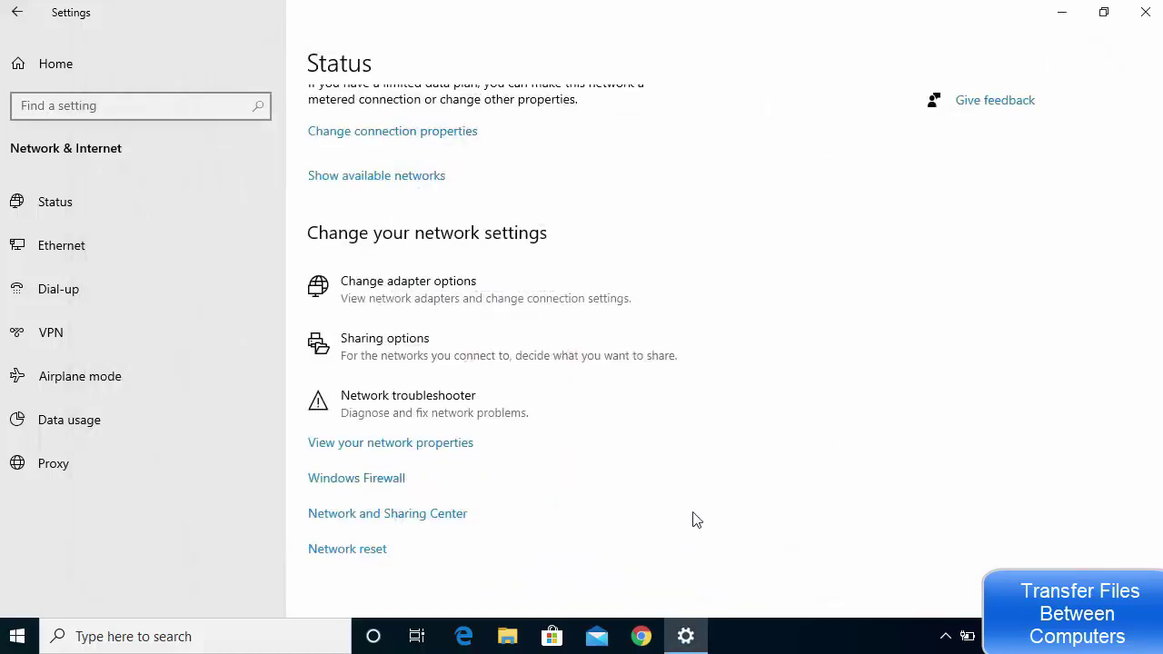
left_click(1145, 12)
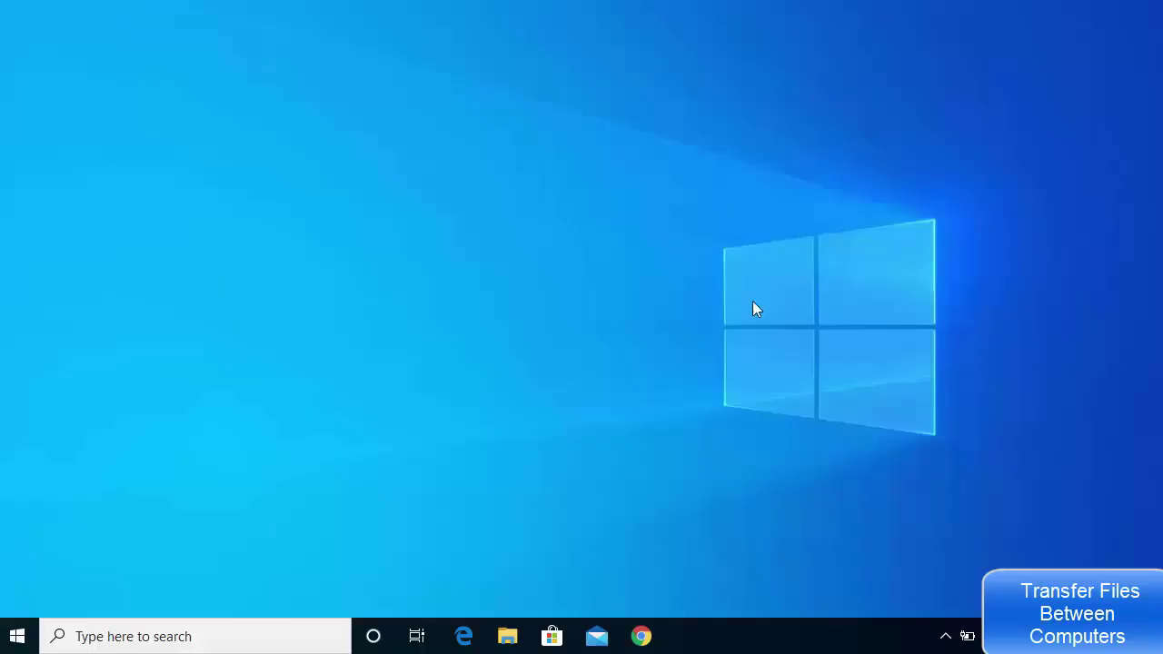
Switch to File Explorer and go to the network location \\localhost
left_click(507, 634)
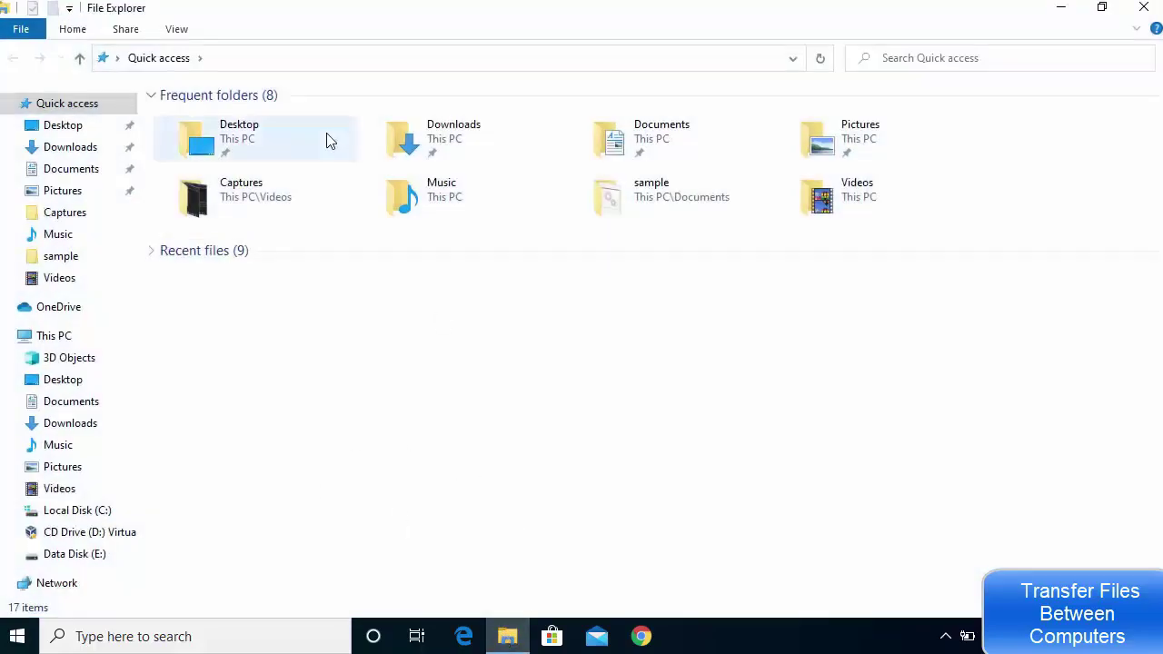
left_click(305, 64)
key("BackSpace")
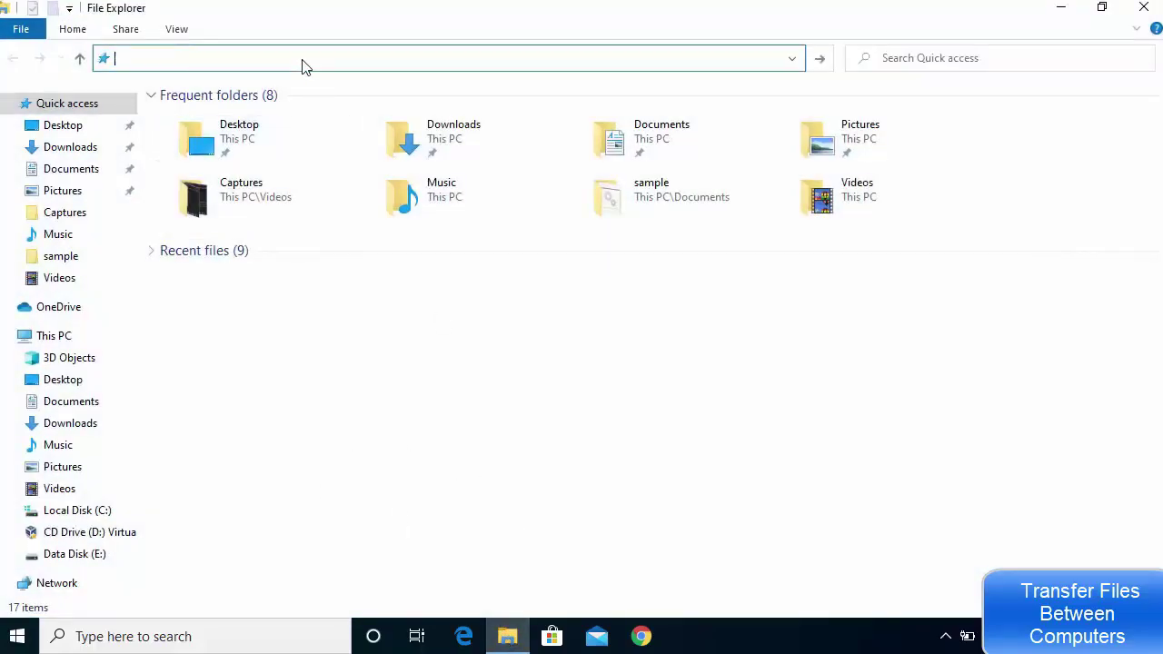
type("\\")
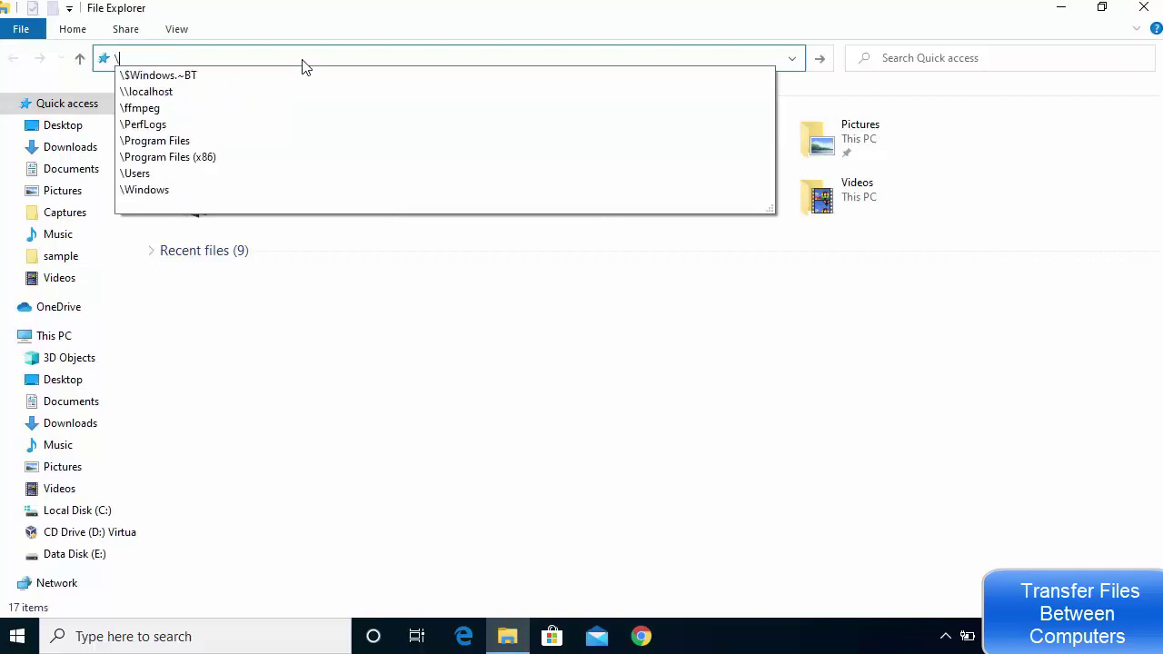
type("\\")
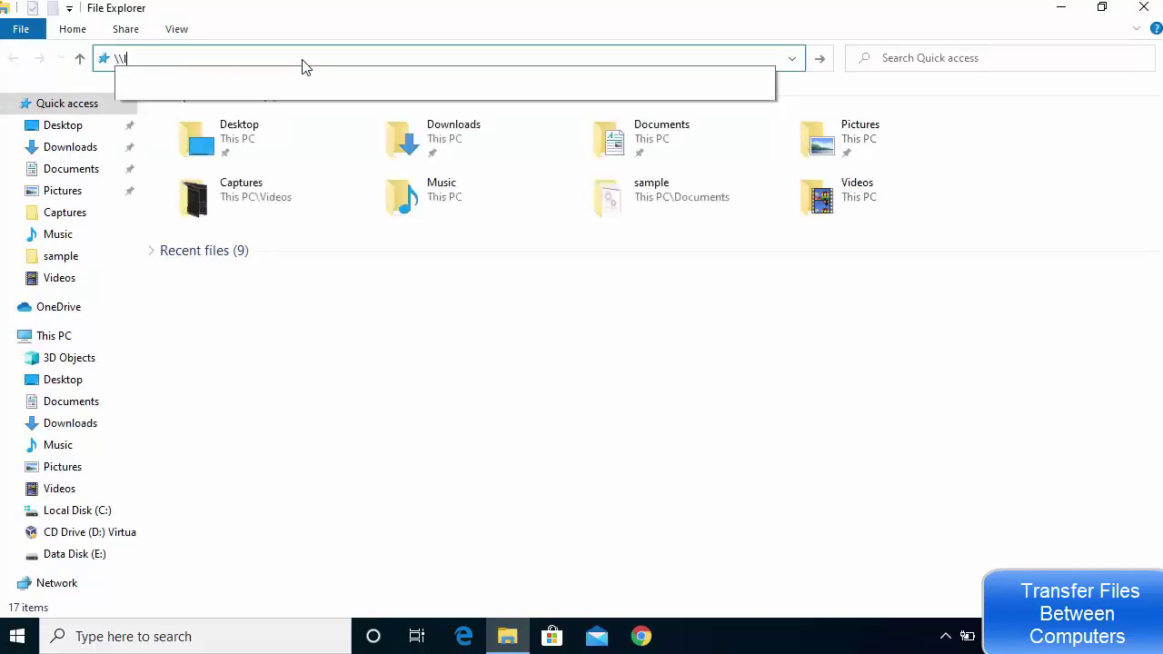
type("l")
key("Down")
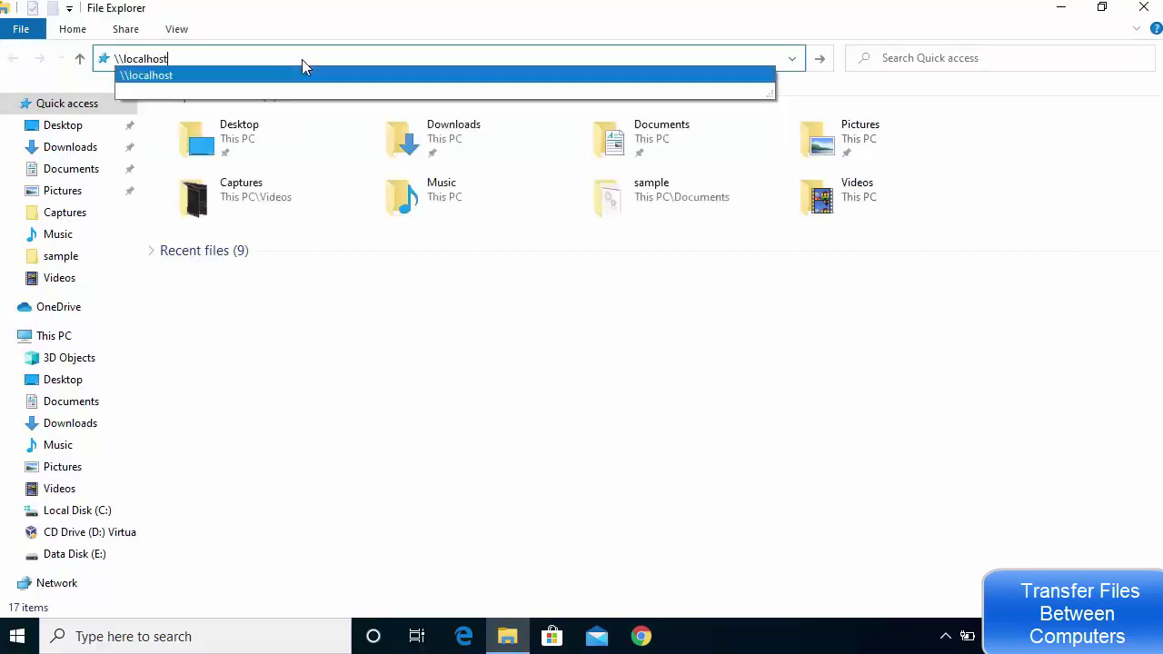
key("Return")
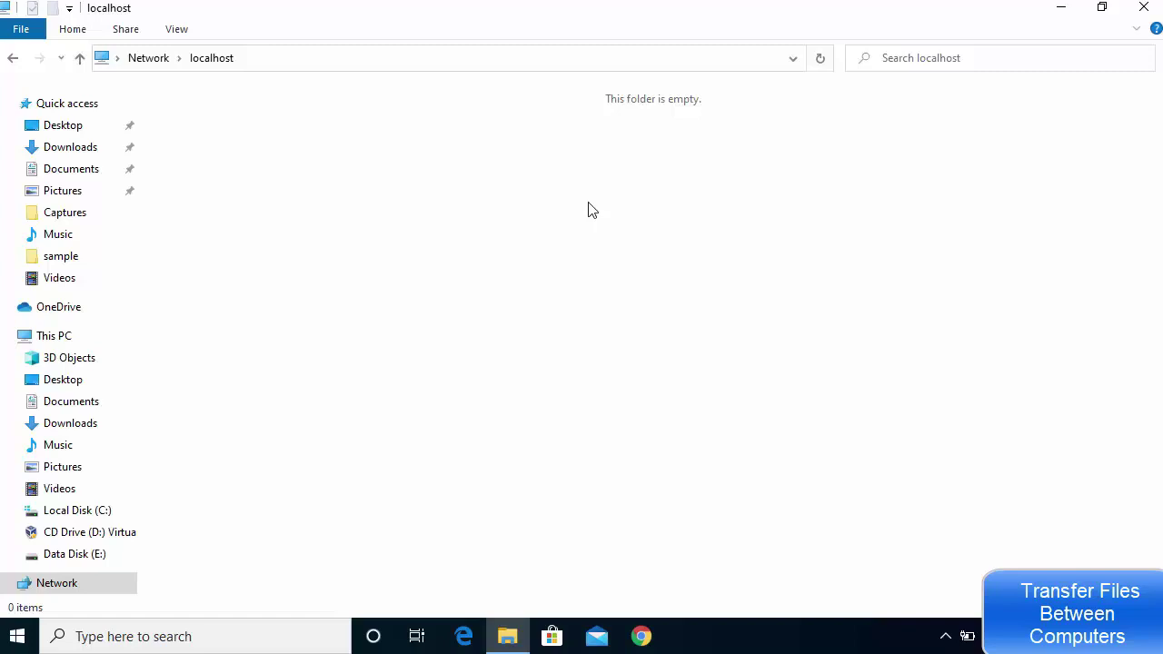
Widen the navigation pane and open the sharing properties of the Videos folder in This PC
left_click_drag(139, 221, 260, 233)
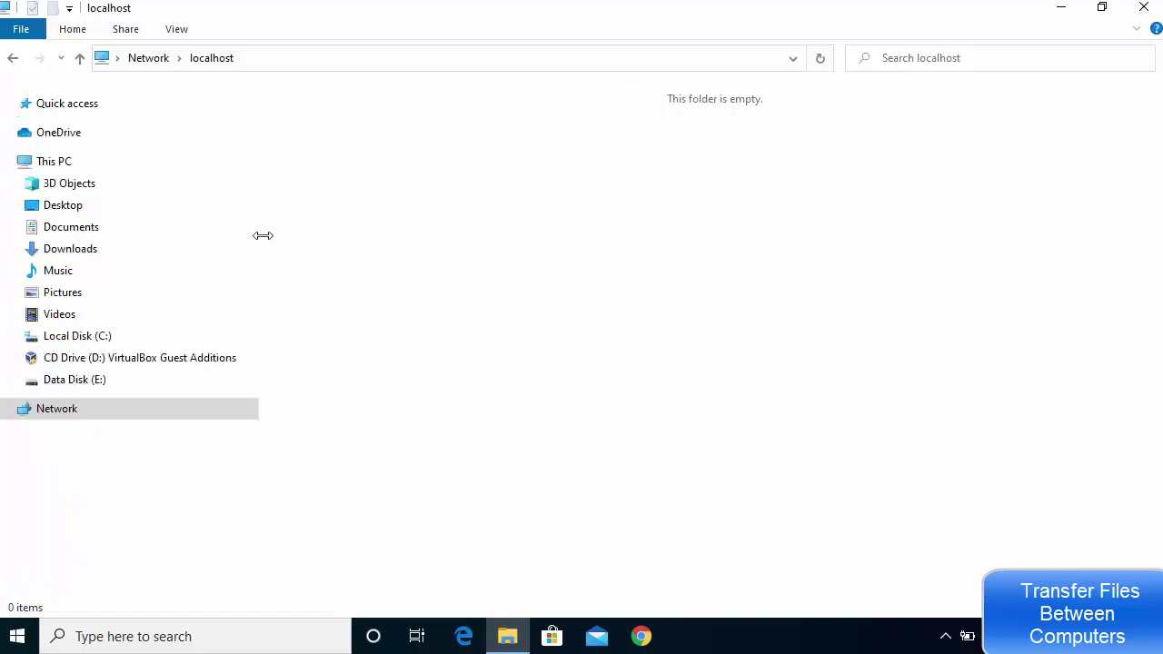
left_click(100, 168)
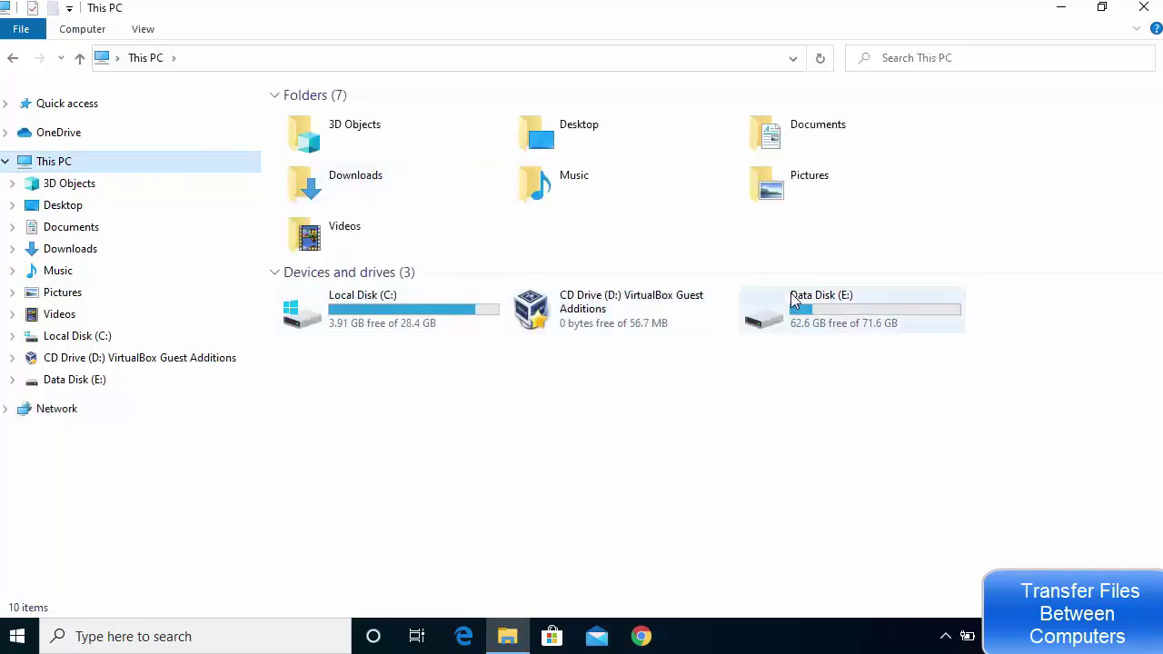
right_click(354, 238)
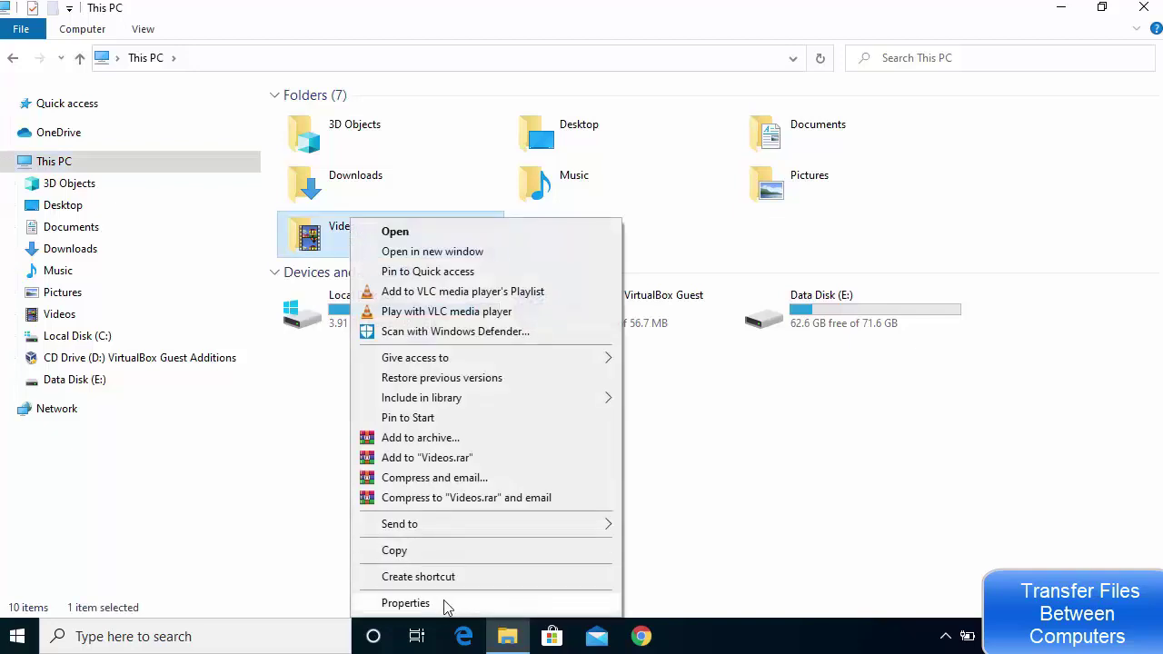
left_click(405, 603)
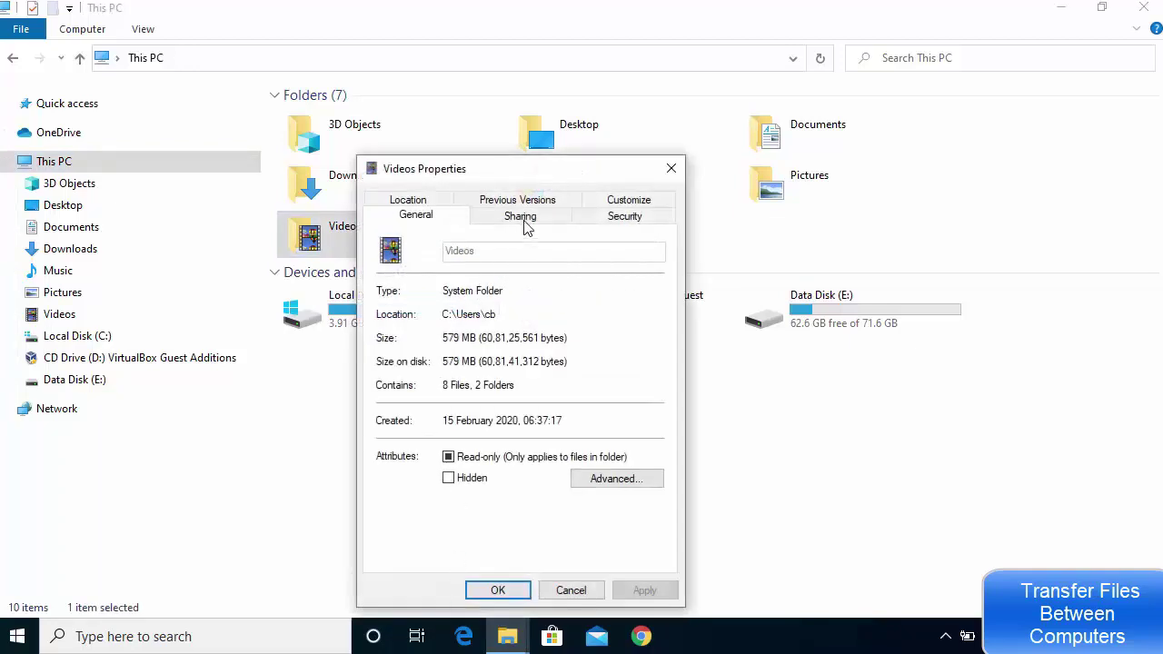
left_click(523, 220)
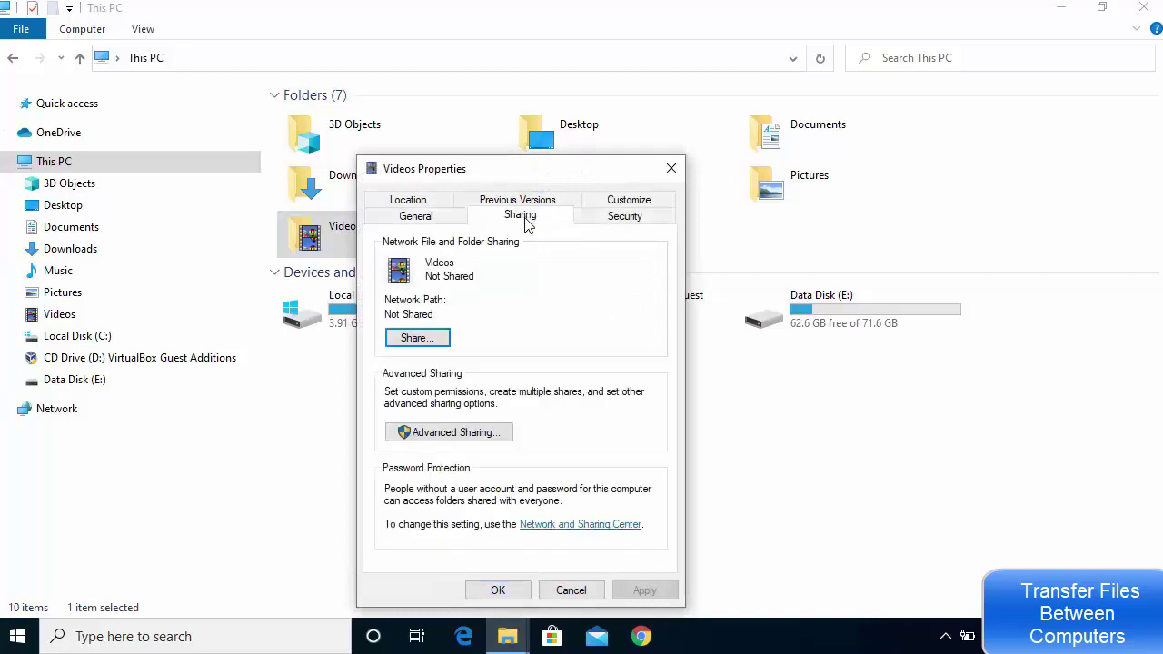
Share the Videos folder through Advanced Sharing, apply the change and close its properties
left_click(442, 434)
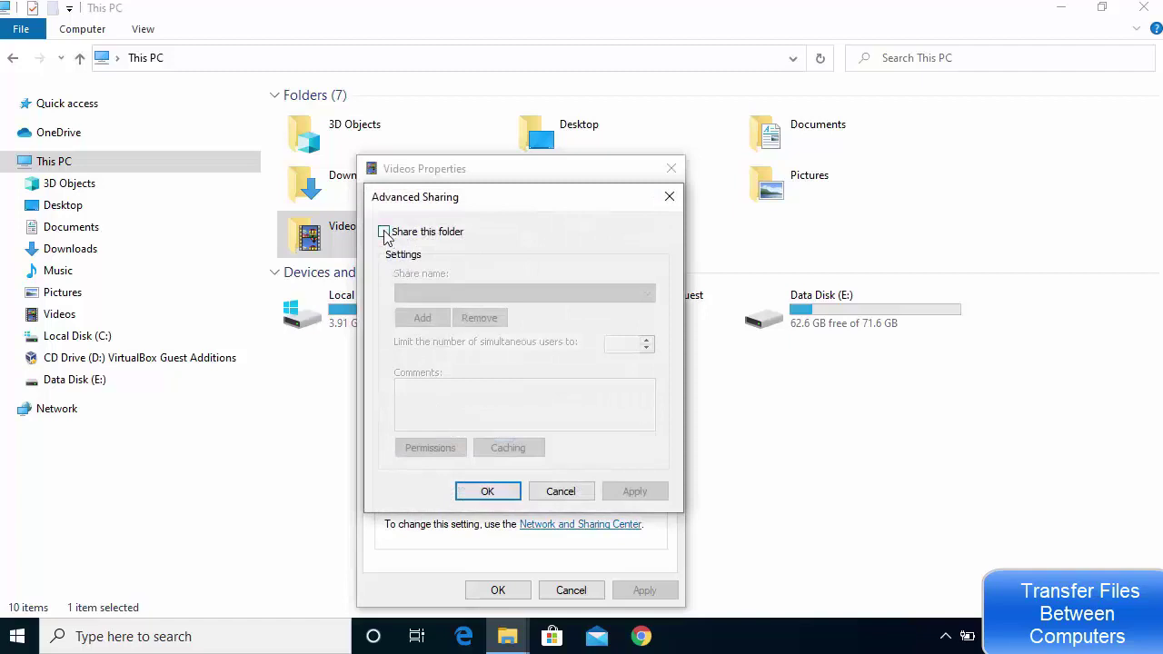
left_click(383, 233)
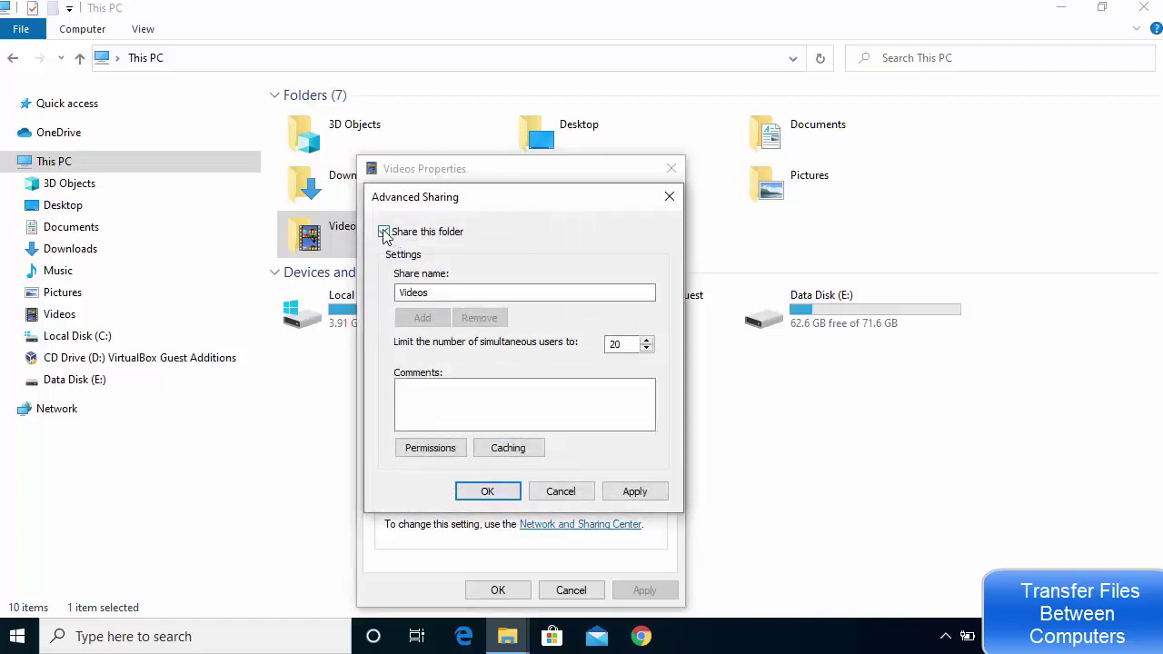
left_click(633, 491)
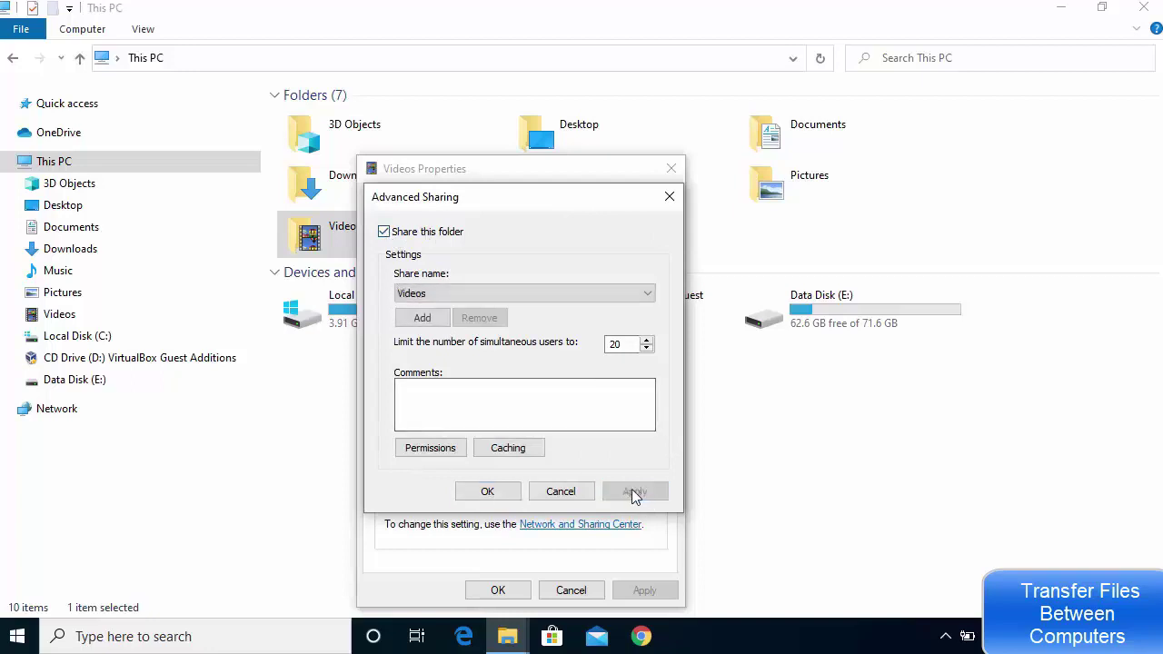
left_click(513, 493)
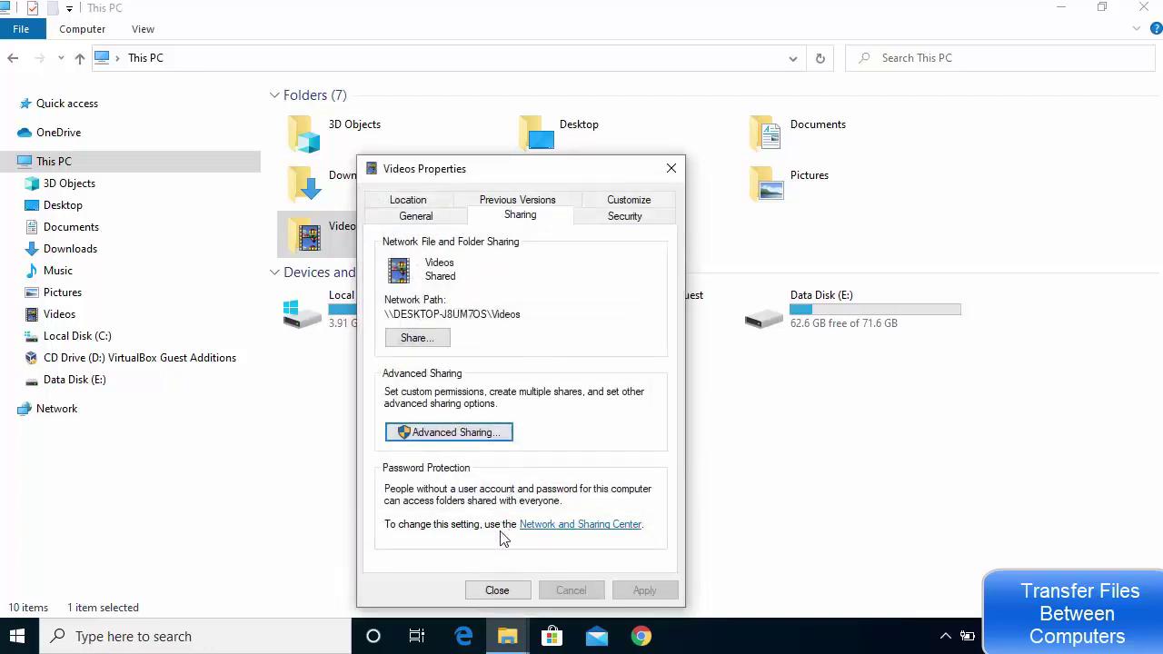
left_click(521, 594)
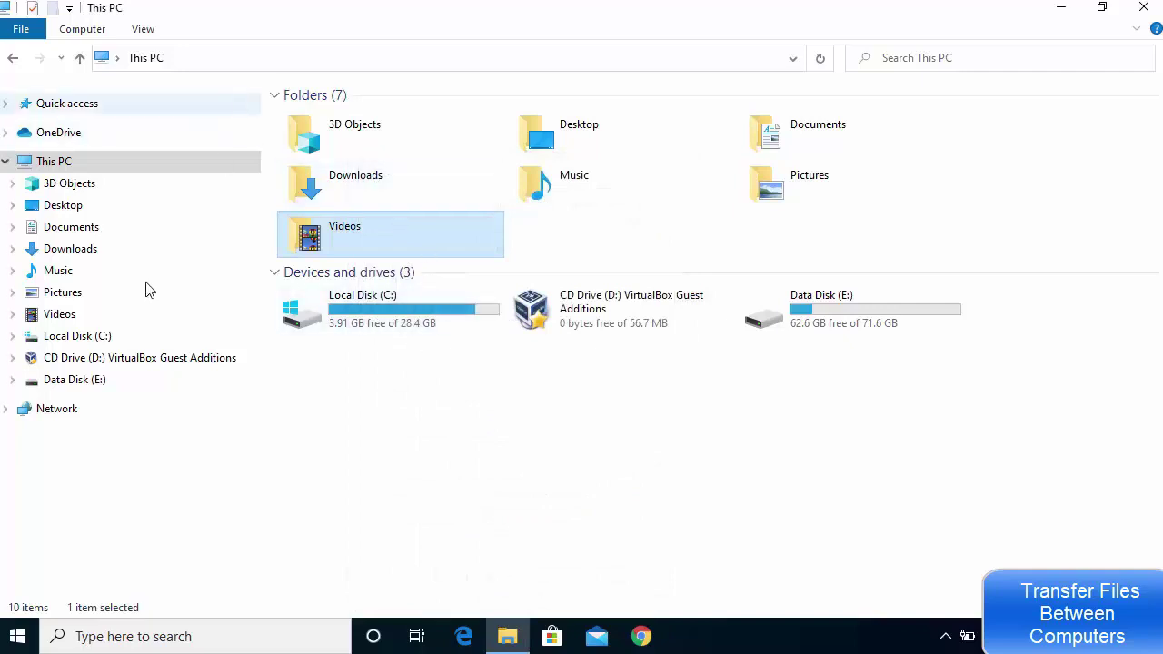
Go to the network location \\localhost to check the shared folders
left_click(205, 64)
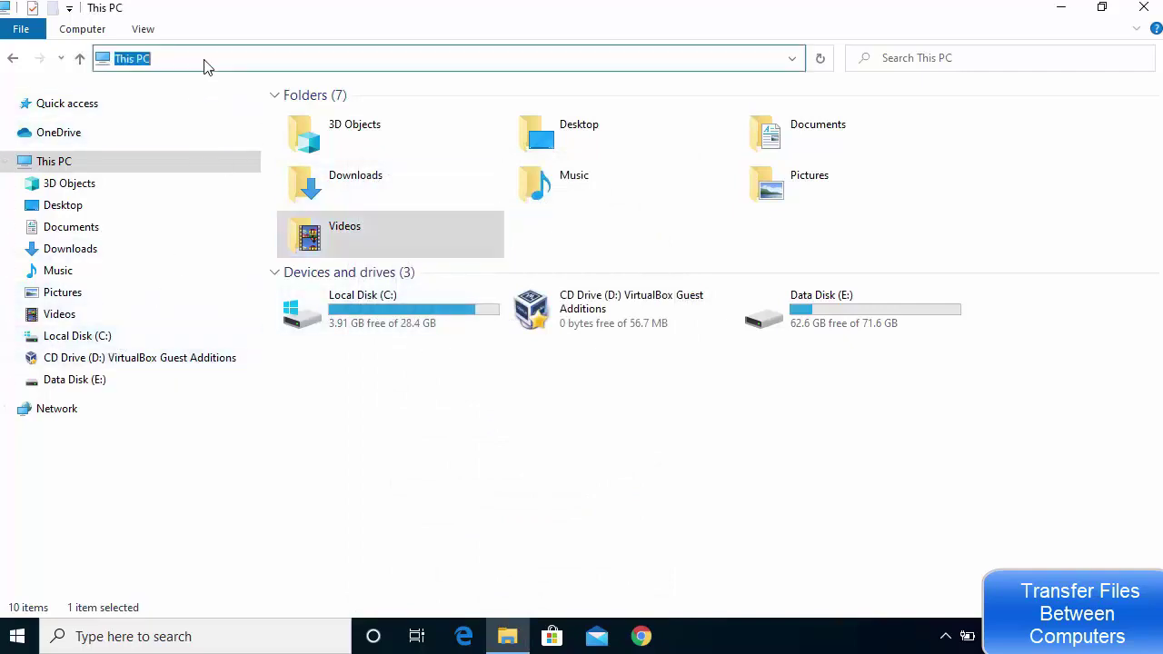
type("\\")
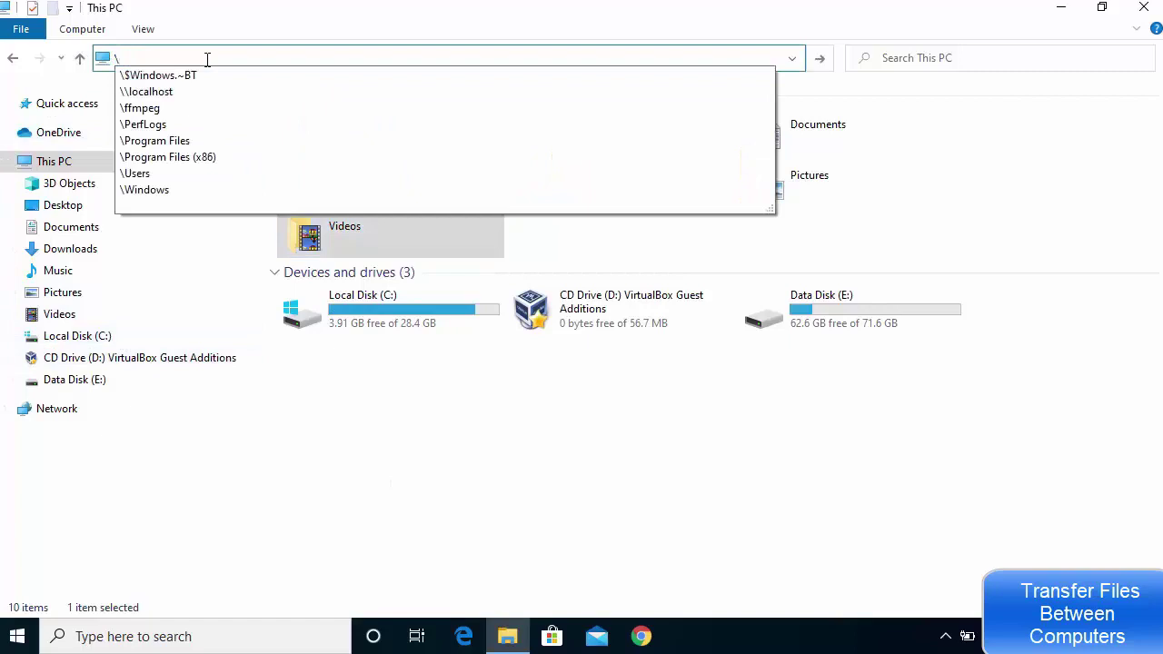
key("Down")
key("Down")
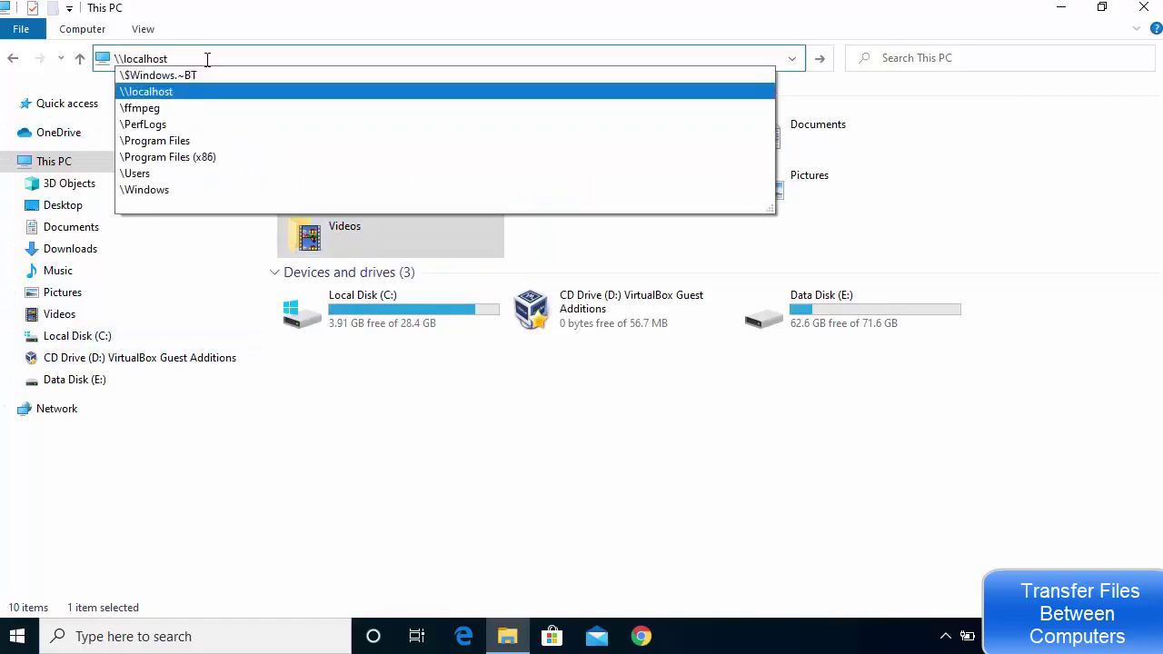
key("Return")
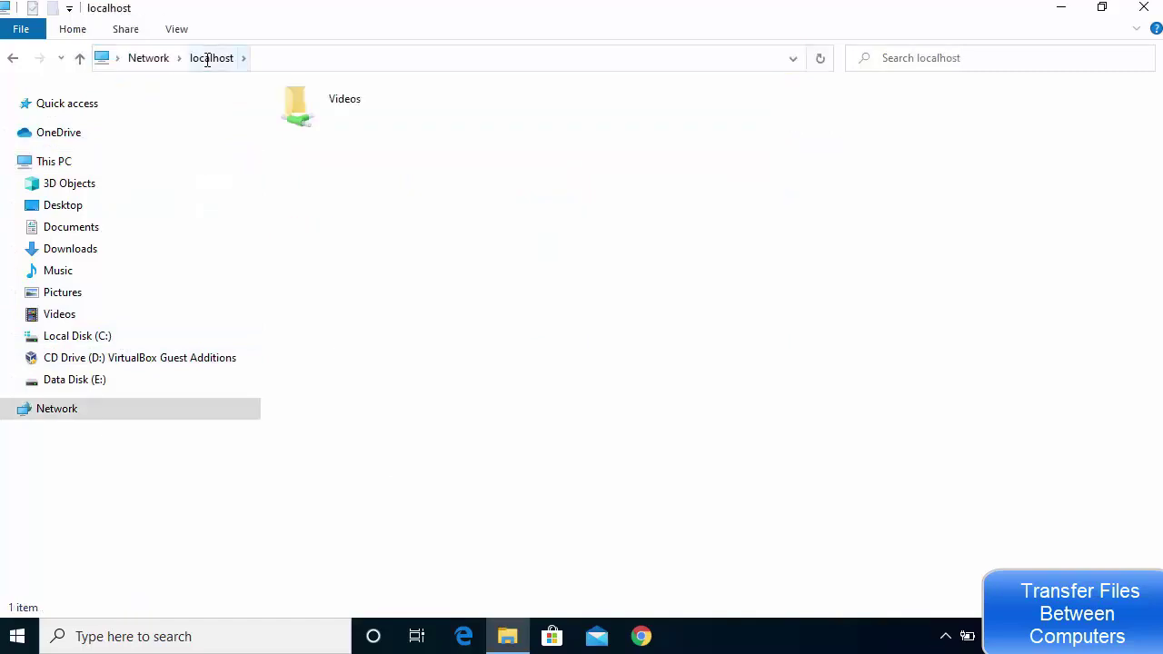
View the contents of the shared Videos folder on localhost and open the computer DESKTOP-J8UM7OS in Network
double_click(368, 118)
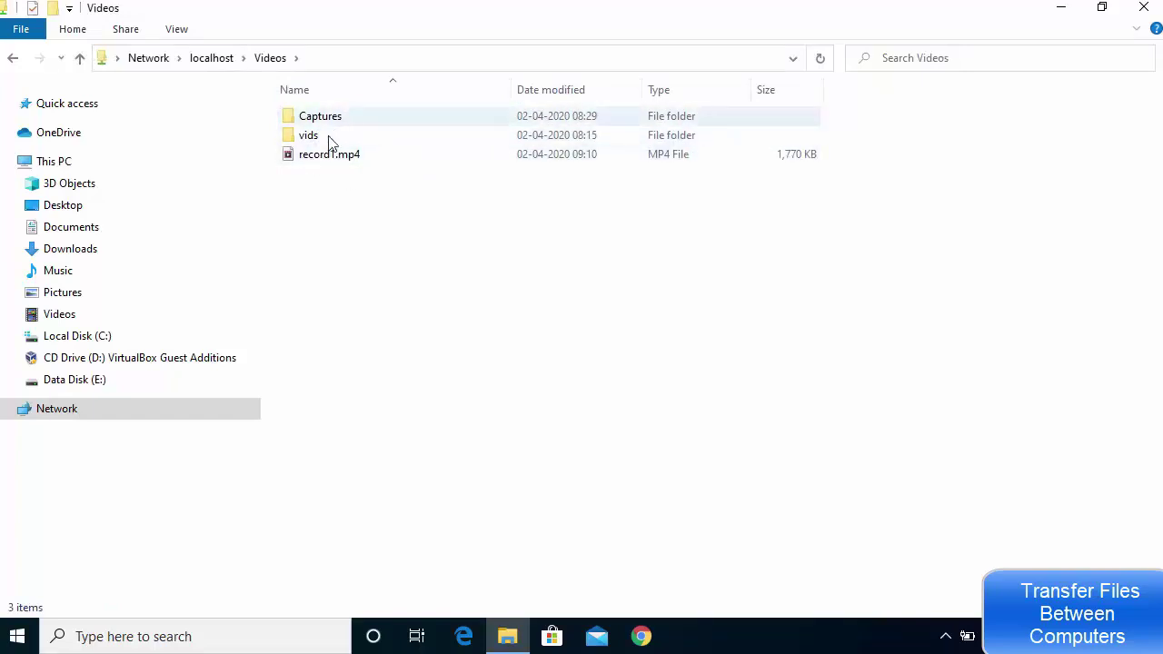
left_click(15, 59)
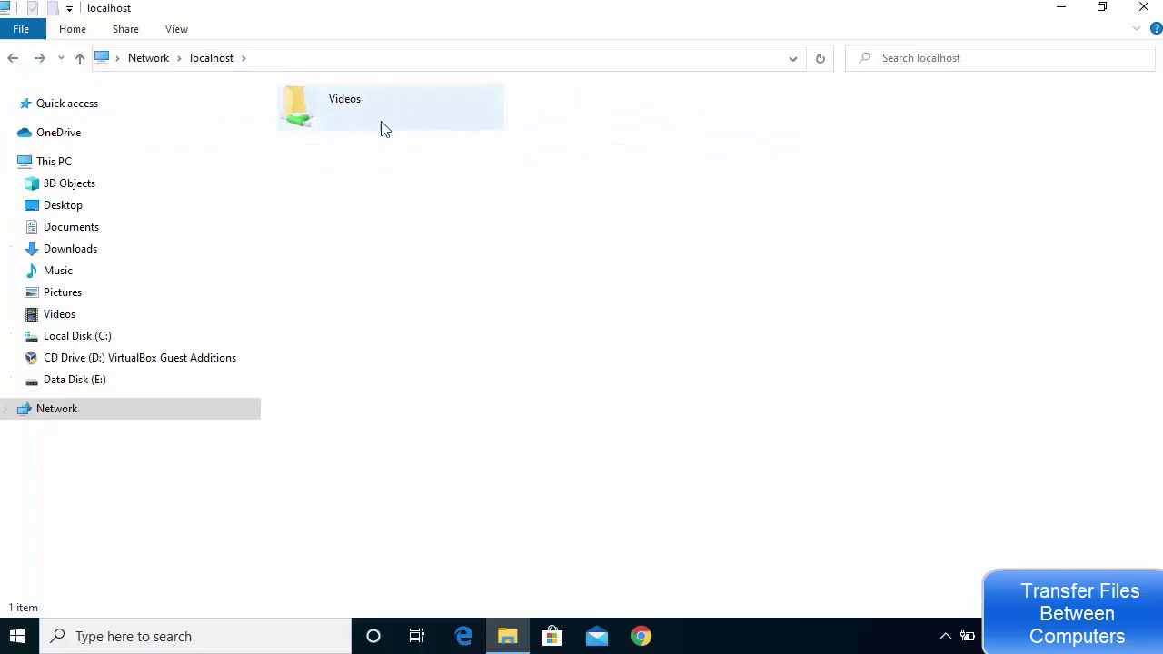
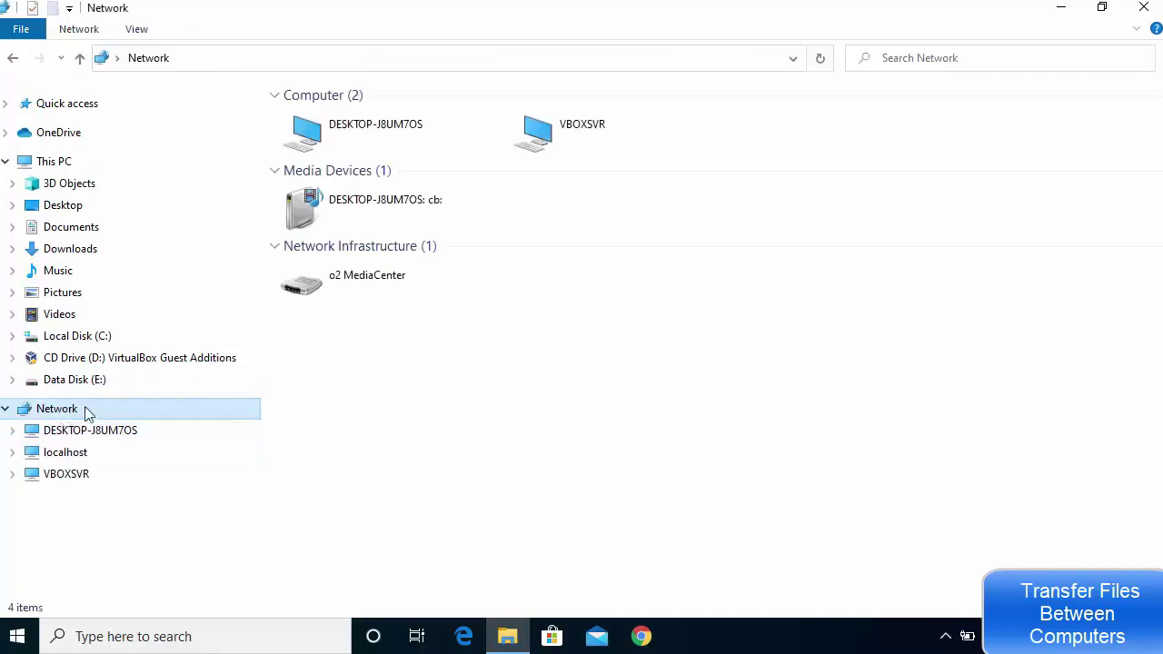
double_click(371, 134)
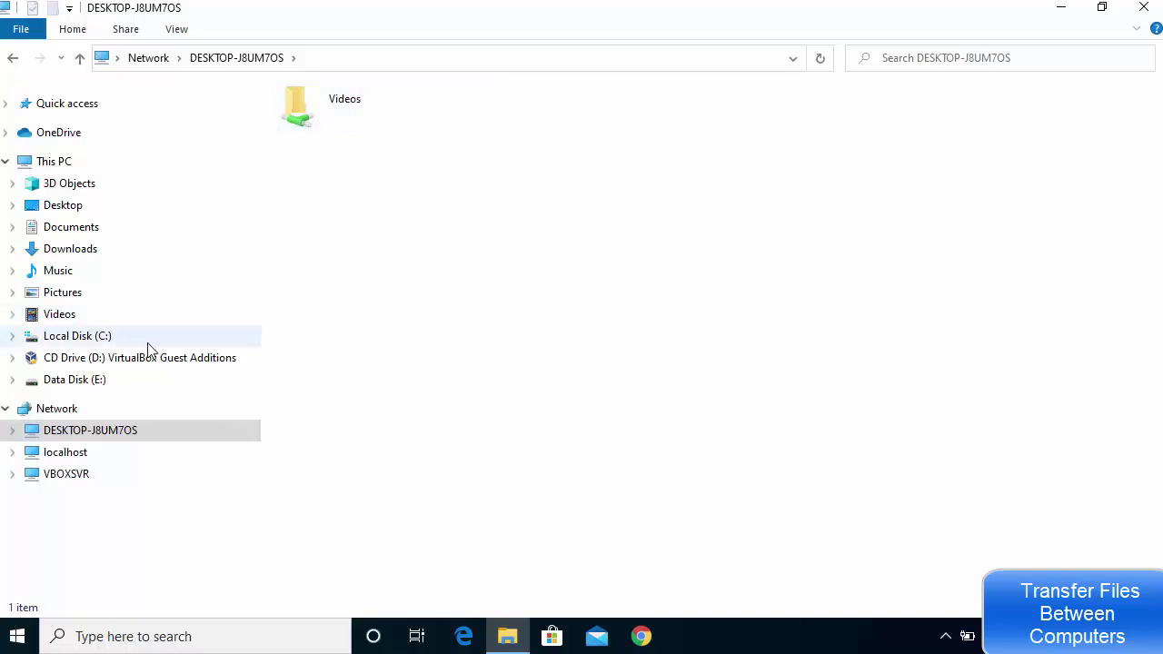
Open Local Disk (C:) from This PC
left_click(72, 167)
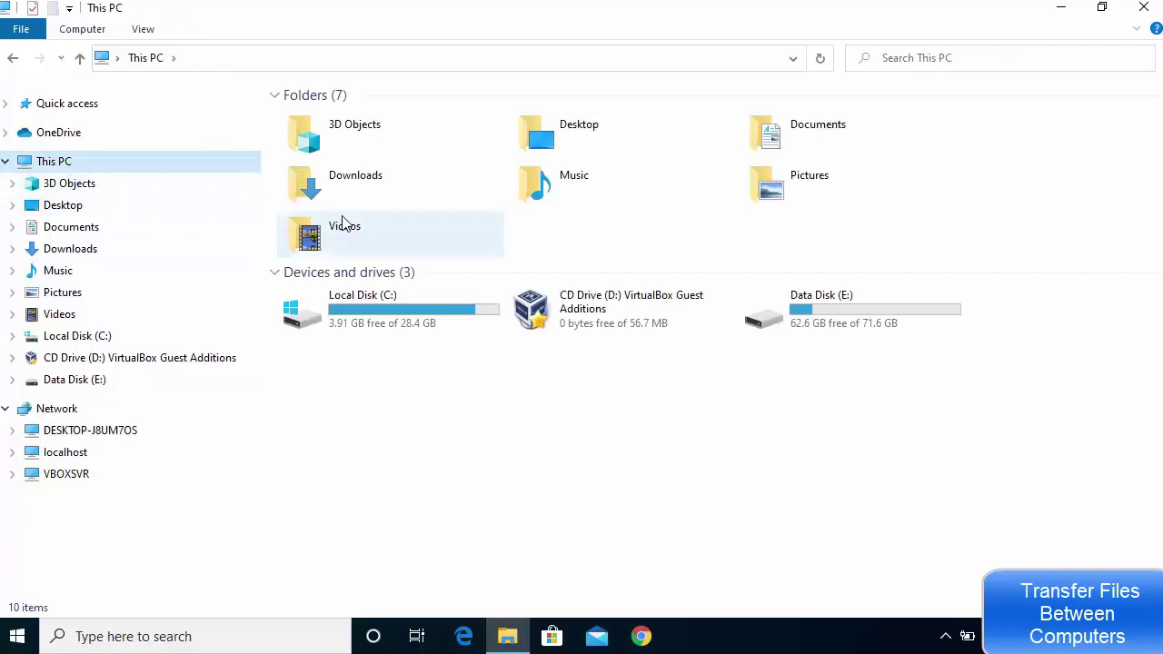
double_click(396, 300)
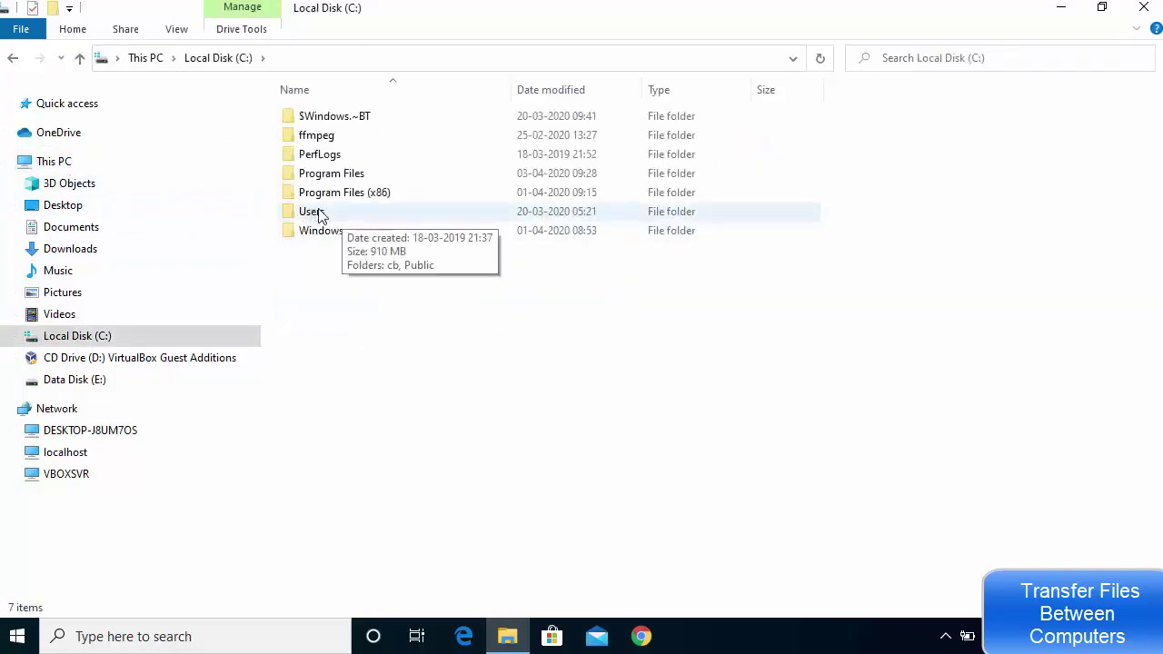
mouse_move(329, 217)
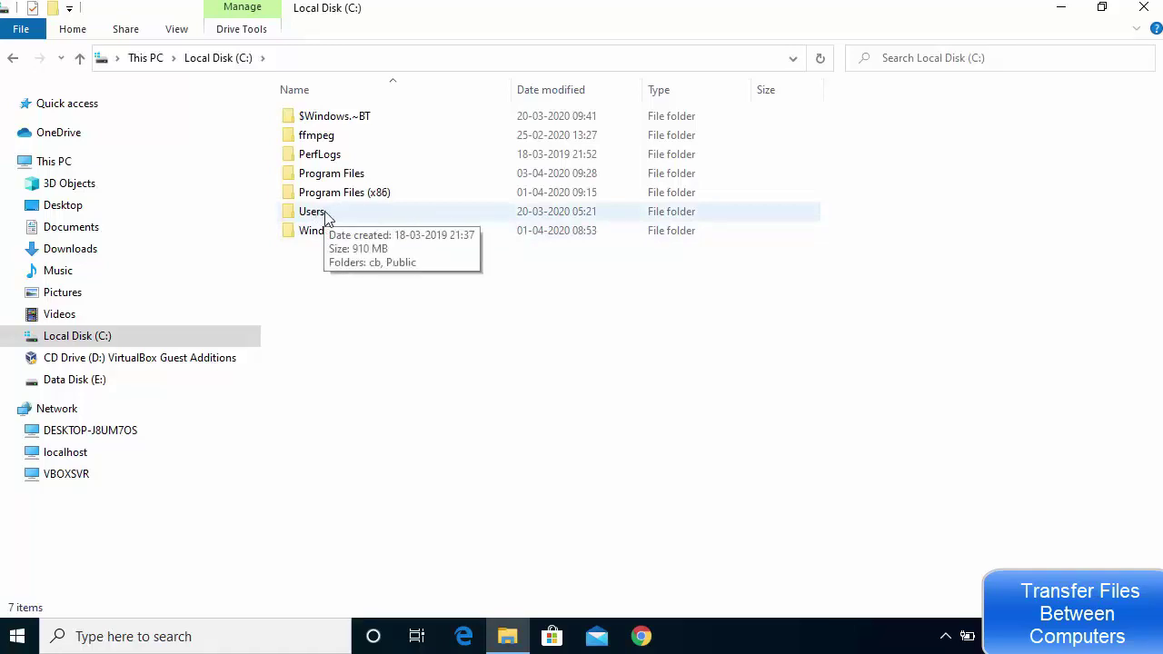
right_click(329, 218)
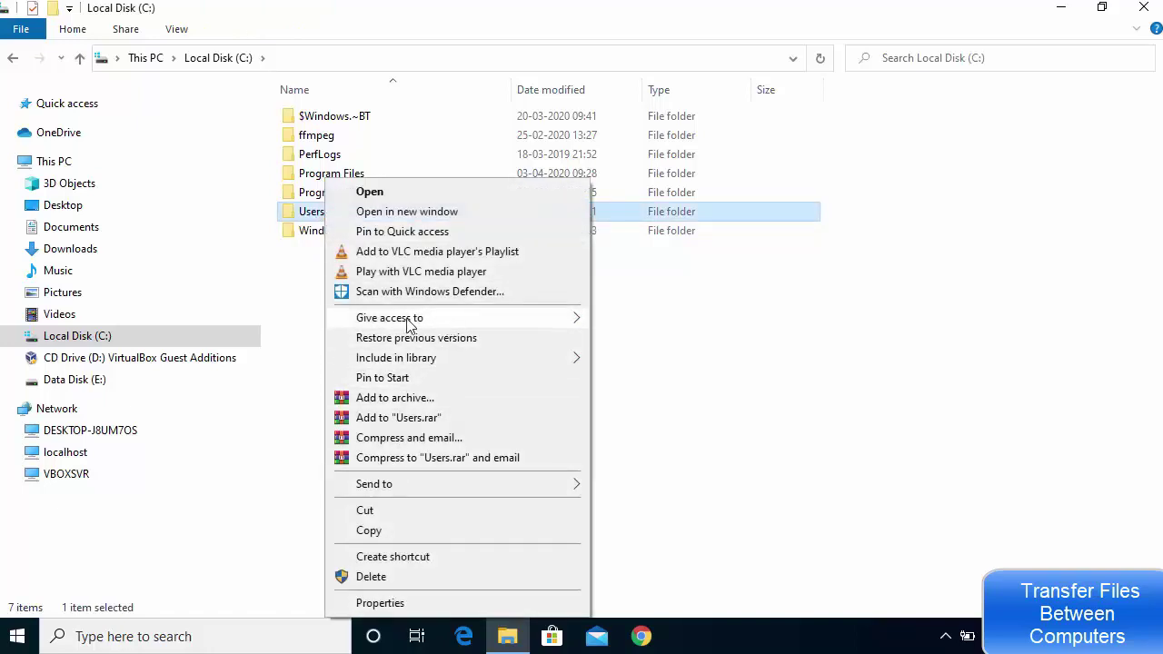
mouse_move(394, 319)
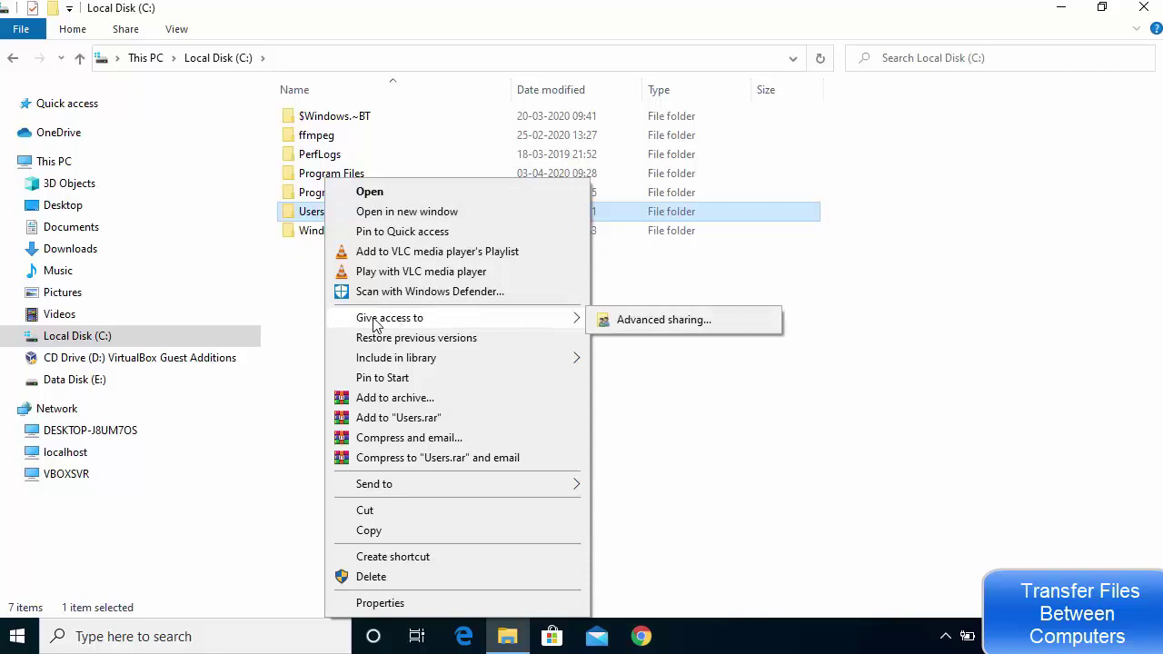
left_click(657, 323)
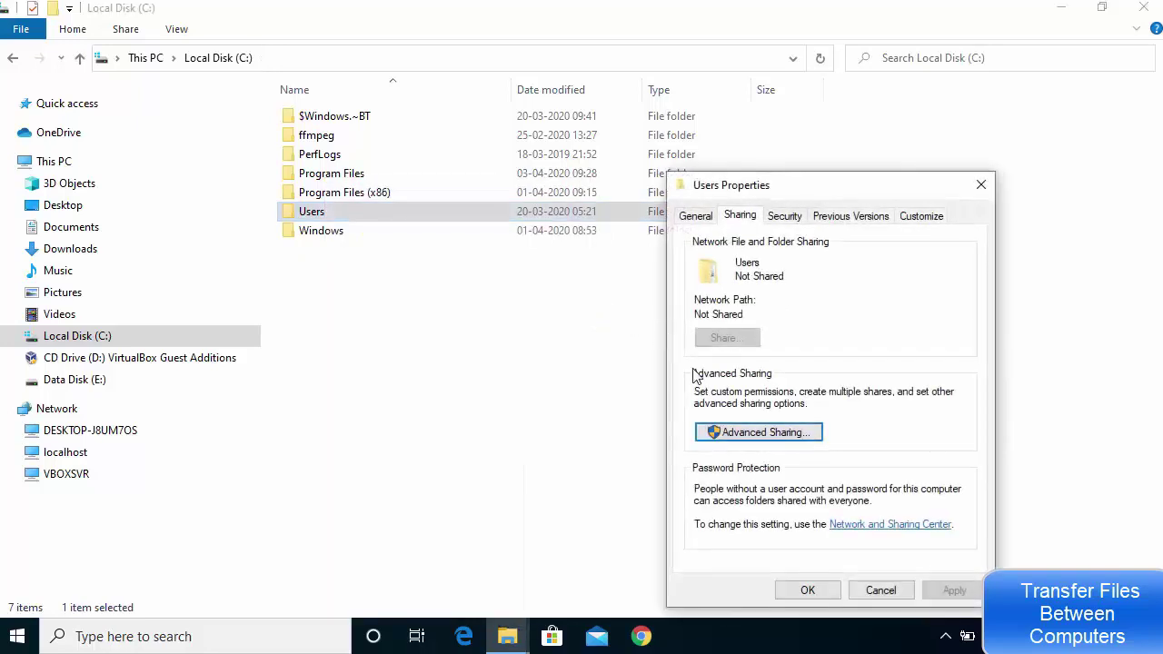
left_click(878, 591)
Share the Users folder on Local Disk (C:) through Advanced Sharing, apply the change and close its properties
right_click(351, 218)
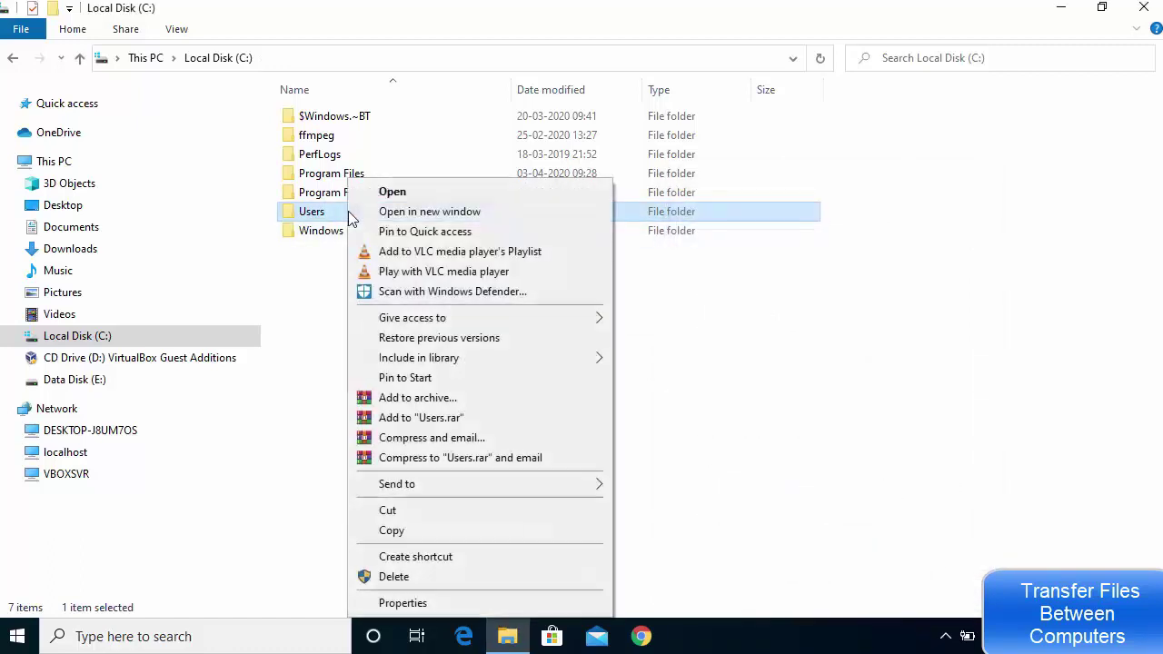
left_click(402, 603)
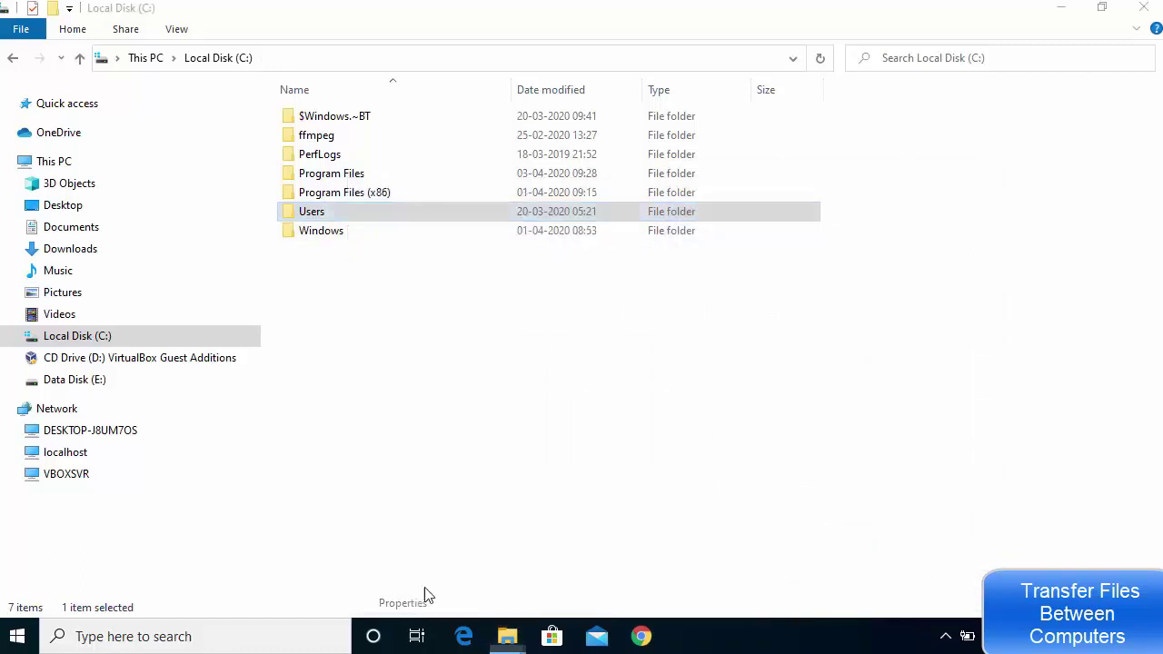
left_click(427, 217)
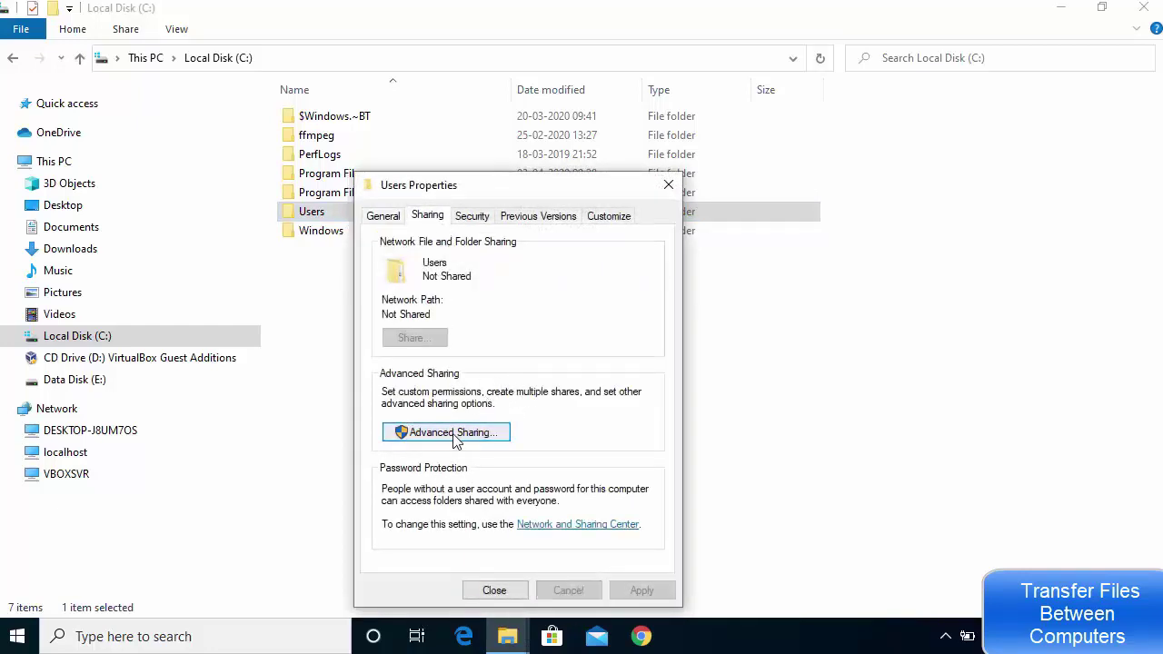
left_click(444, 433)
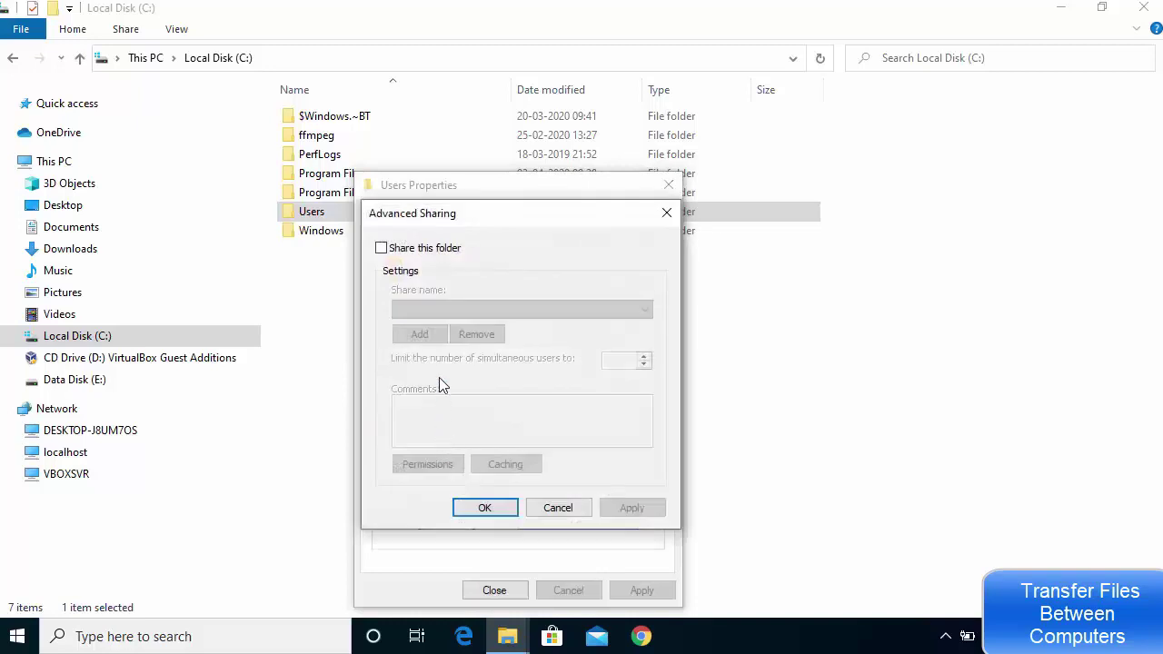
left_click(382, 249)
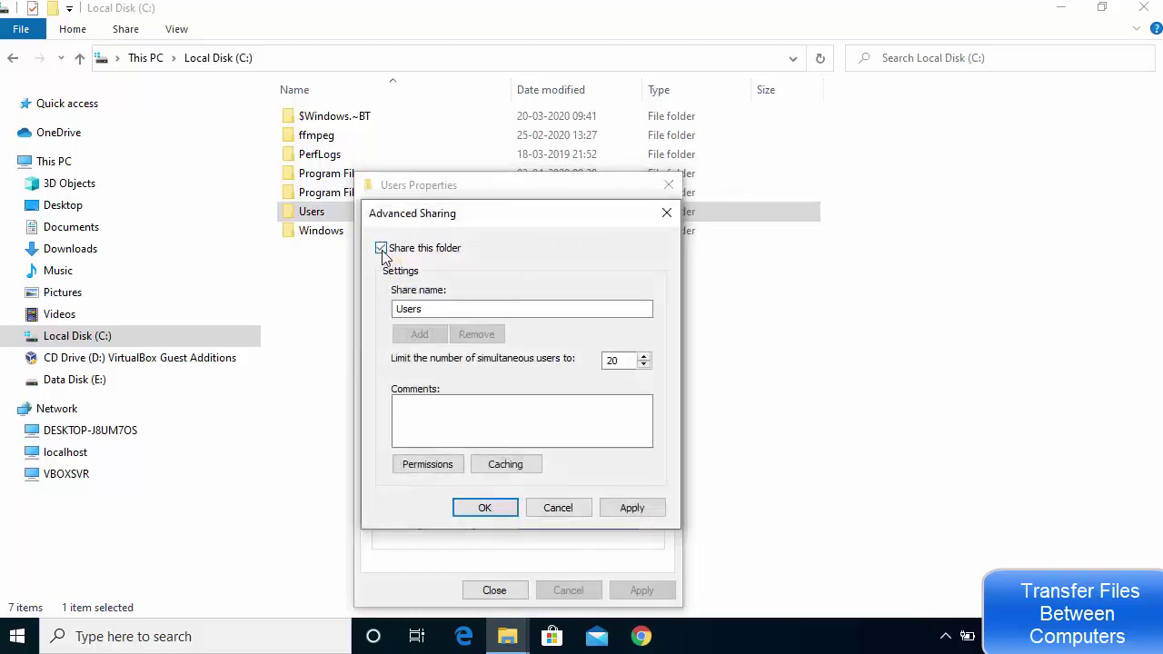
left_click(640, 508)
left_click(499, 510)
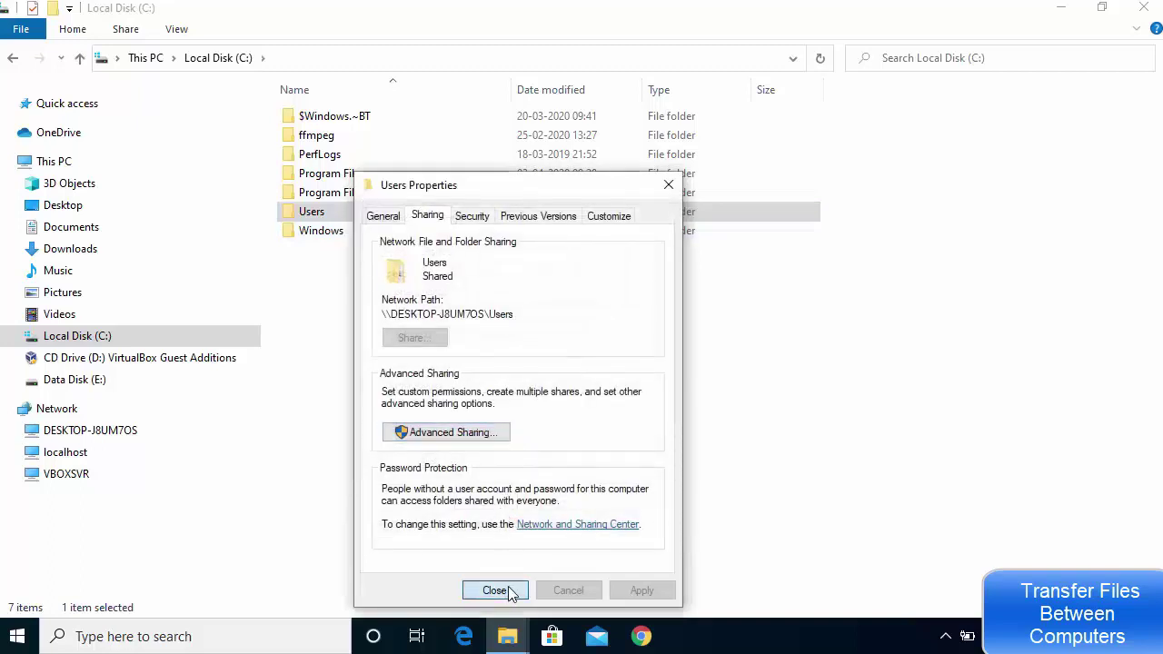
left_click(505, 590)
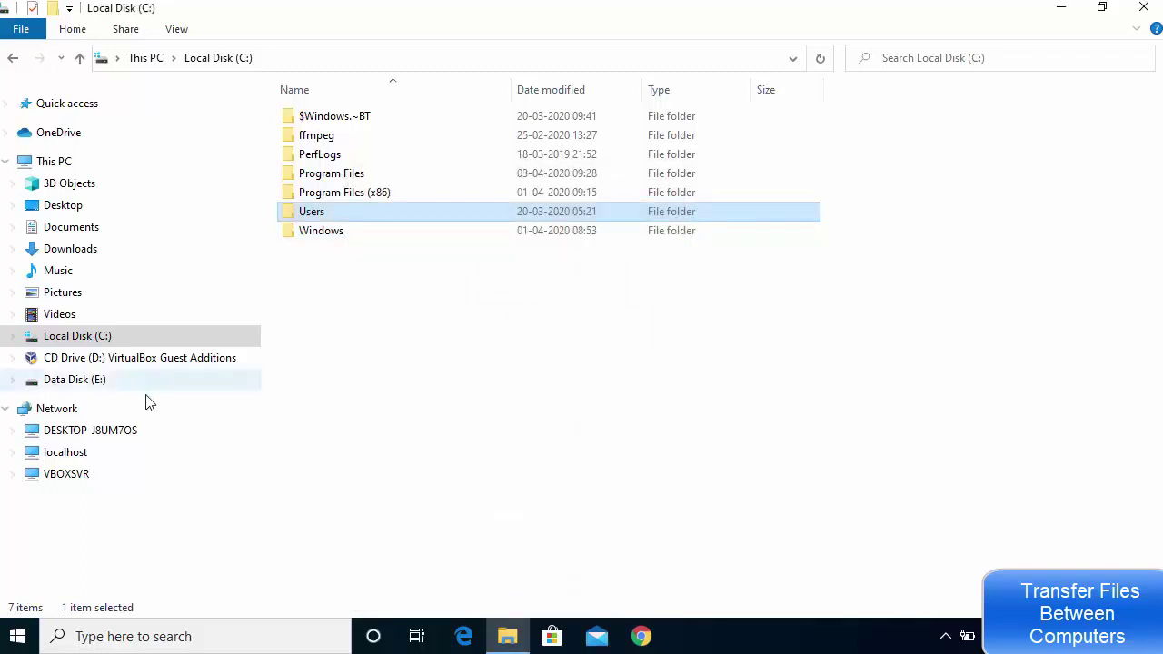
Open localhost under Network and view its full network path and shared folders
left_click(116, 459)
left_click(259, 60)
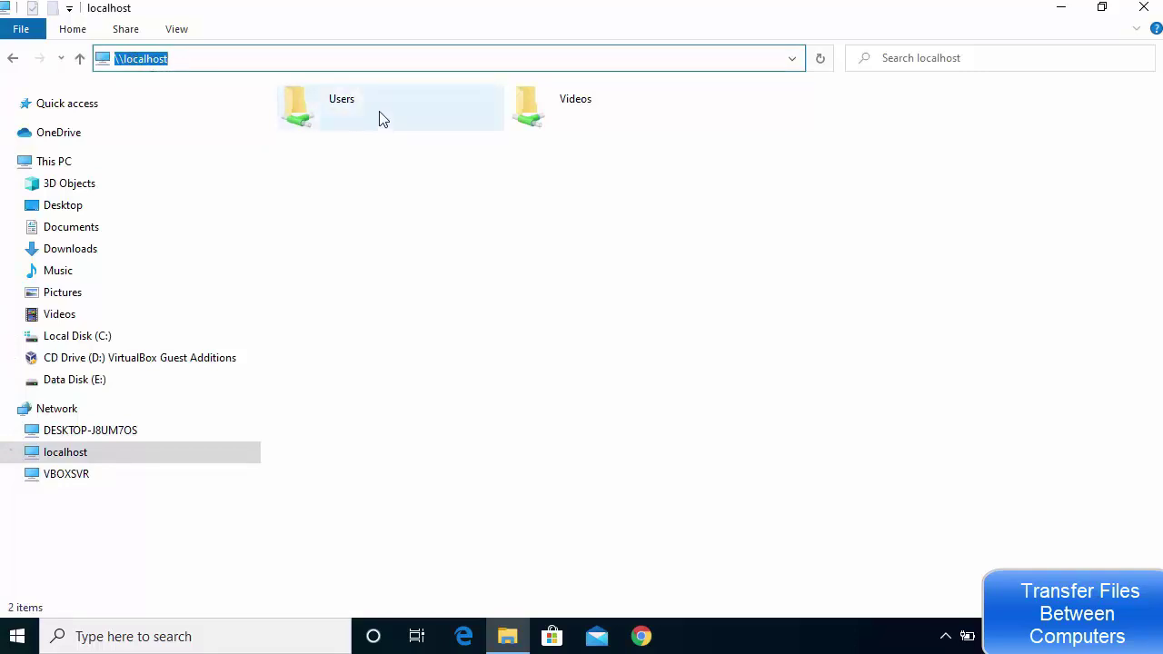
left_click(480, 295)
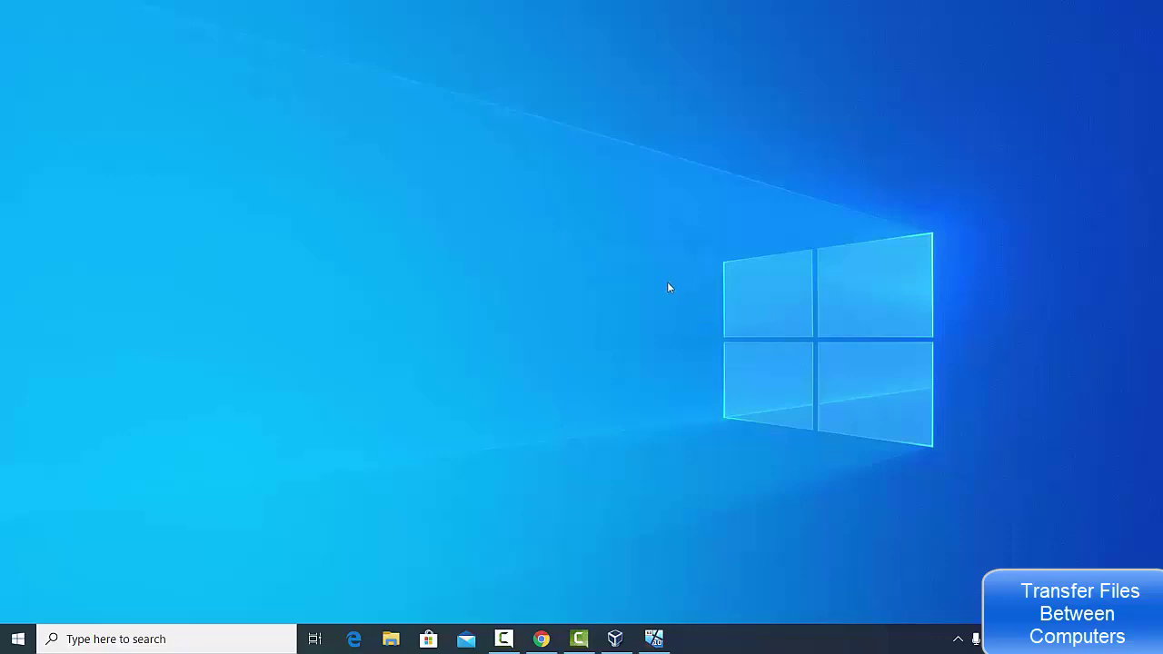
On the other computer, open File Explorer and display the devices in Network
left_click(391, 641)
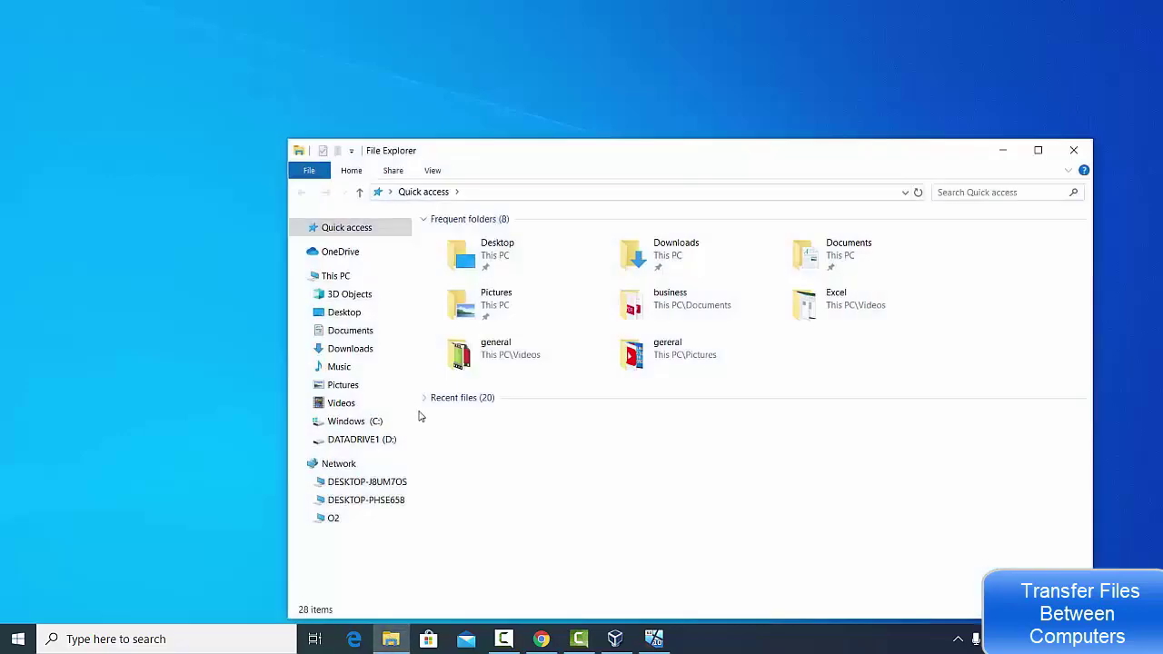
left_click(297, 464)
left_click(338, 464)
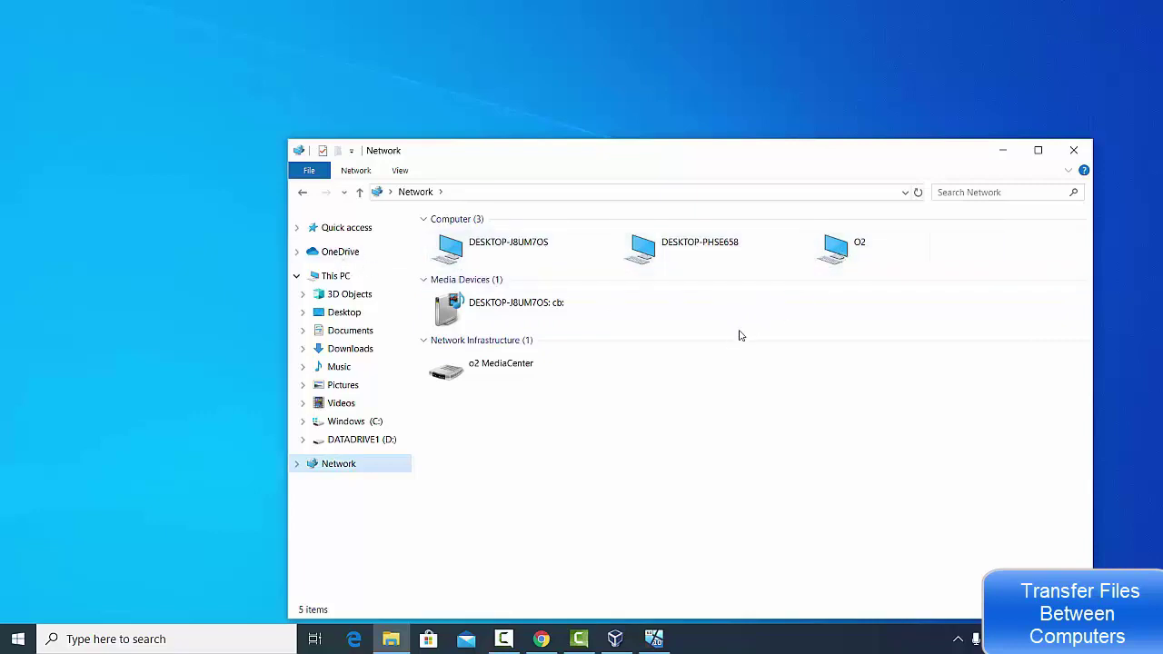
Play record1.mp4 from the shared Videos folder on DESKTOP-J8UM7OS
double_click(505, 253)
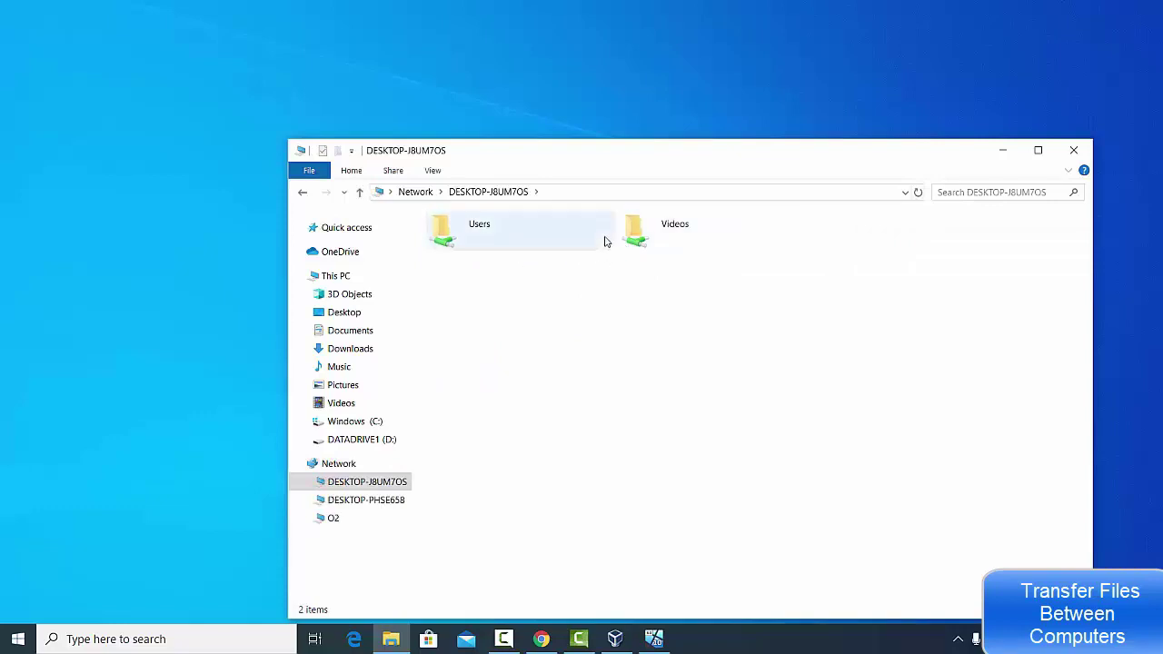
double_click(678, 235)
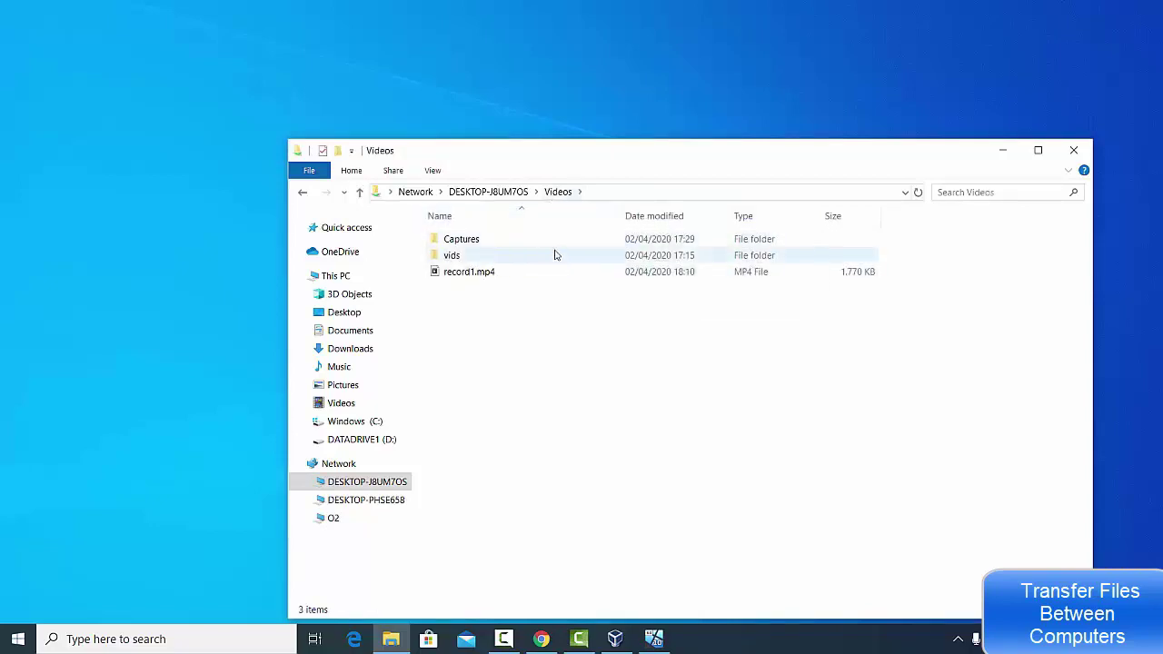
double_click(469, 271)
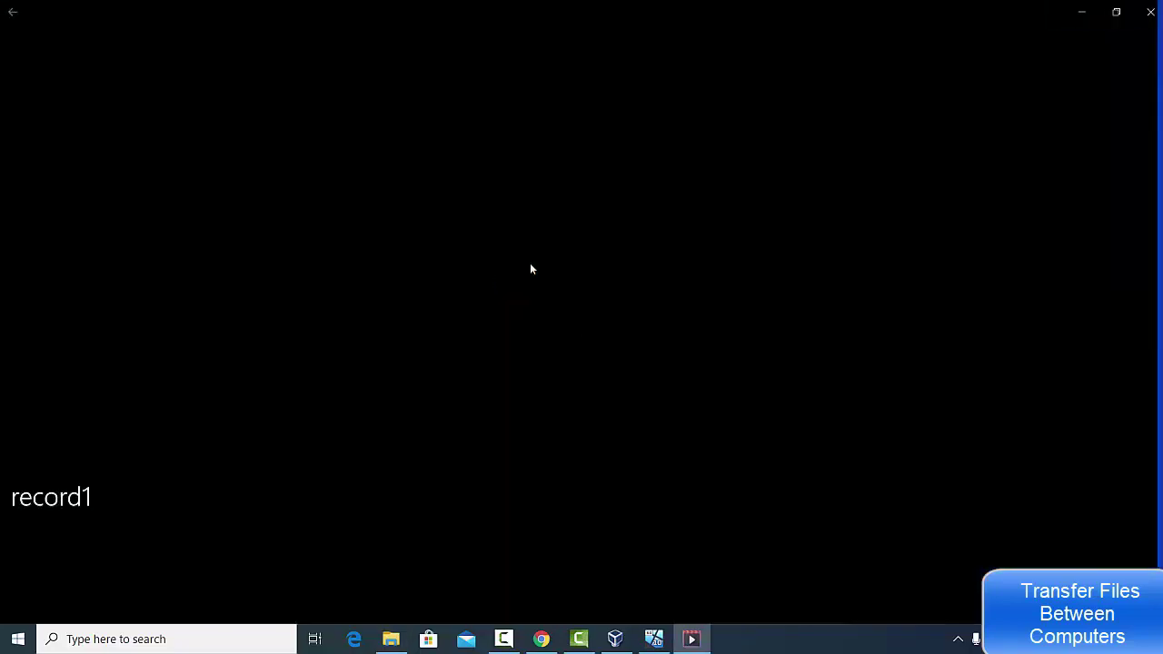